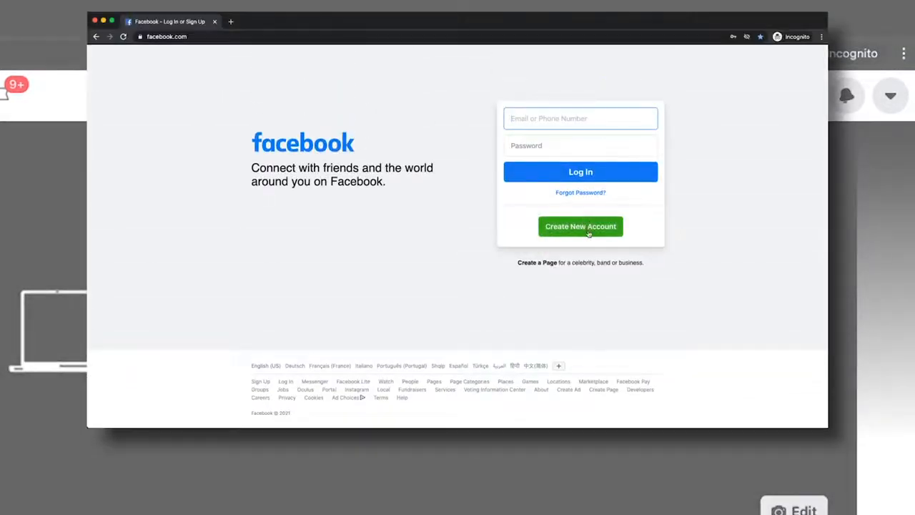
Open the form for creating a new Facebook Page.
{"action": "left_click", "coordinate": [588, 233]}
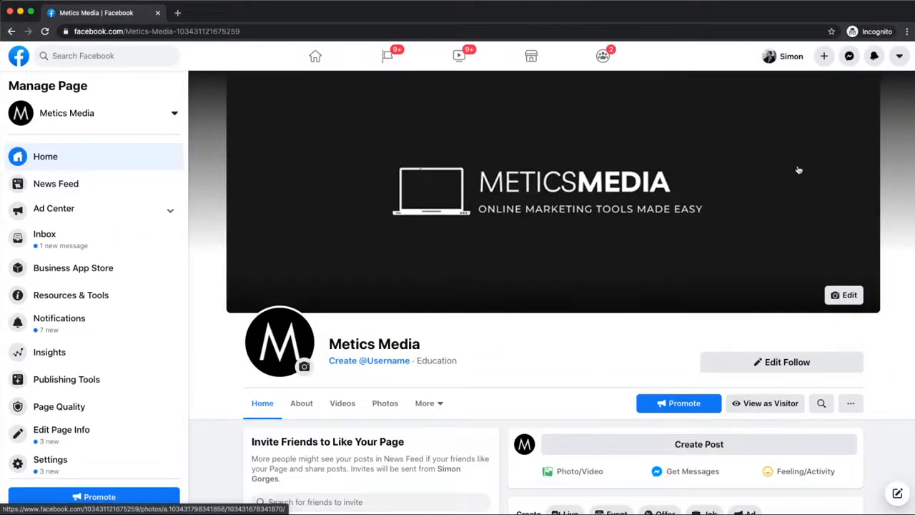
{"action": "left_click", "coordinate": [825, 57]}
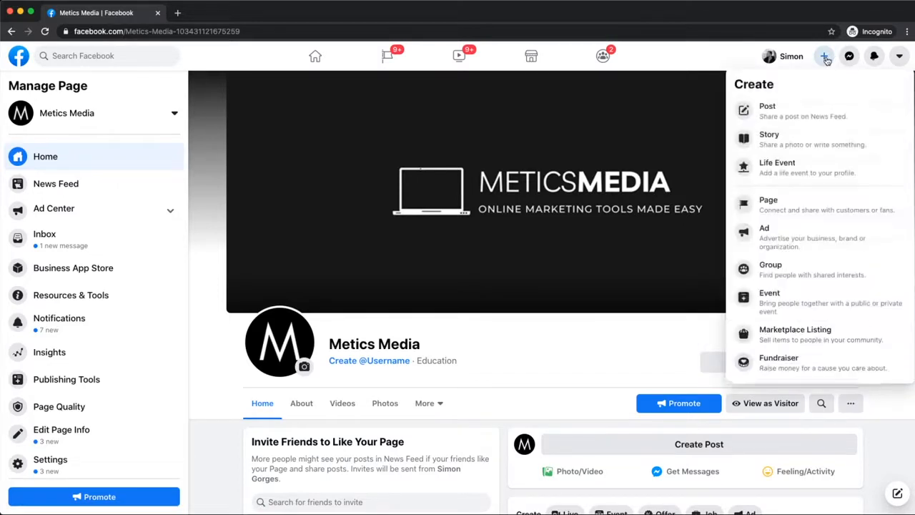
{"action": "left_click", "coordinate": [773, 206]}
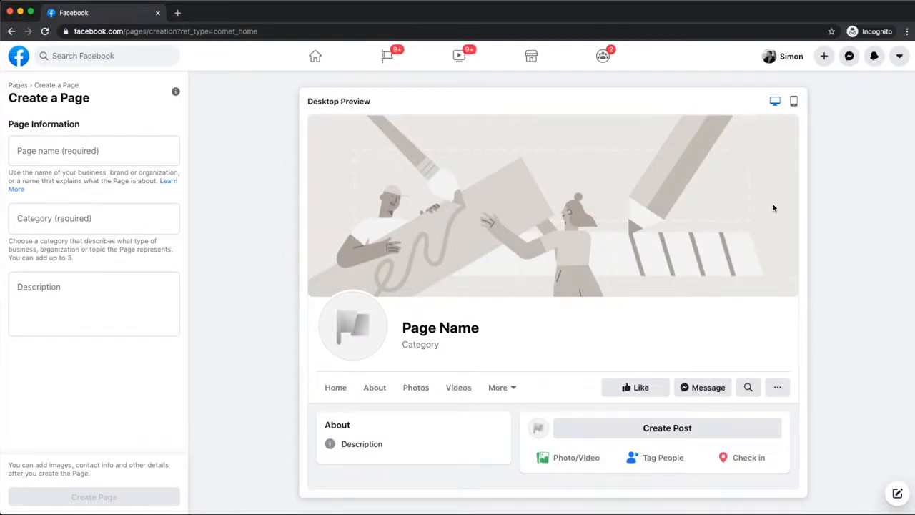
Name the new Page Metics Watches.
{"action": "scroll", "coordinate": [12, 170], "scroll_direction": "up", "scroll_amount": 5}
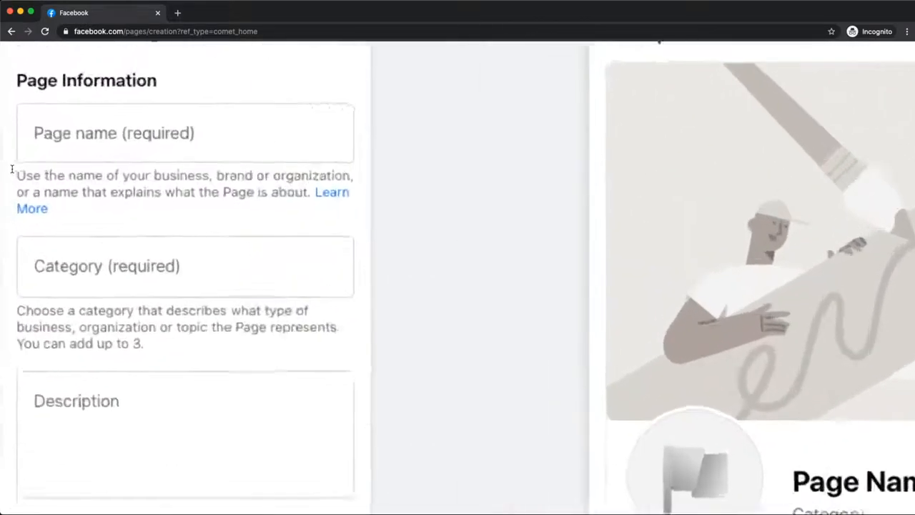
{"action": "scroll", "coordinate": [12, 169], "scroll_direction": "up", "scroll_amount": 2}
{"action": "left_click", "coordinate": [91, 220]}
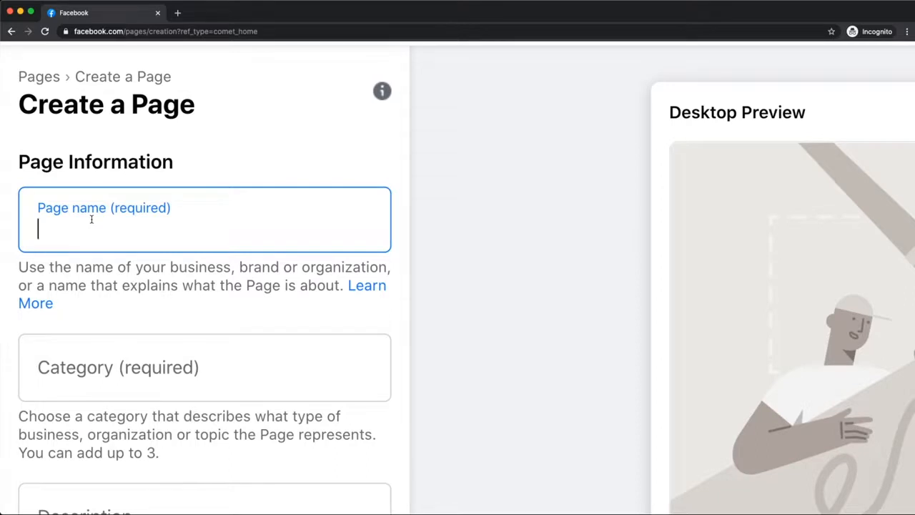
{"action": "type", "text": "Metics Watches"}
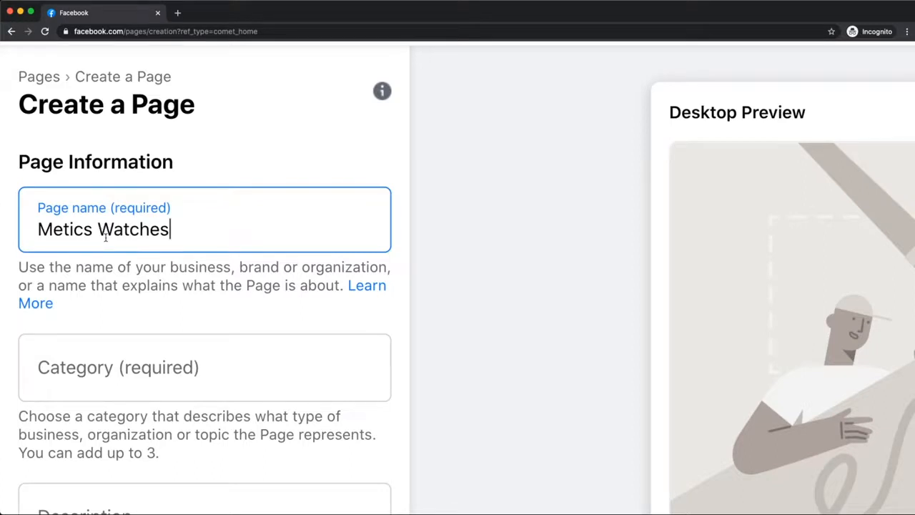
Search the Page categories for "watch" and set the category to Jewelry & Watches Store.
{"action": "scroll", "coordinate": [105, 238], "scroll_direction": "down", "scroll_amount": 2}
{"action": "scroll", "coordinate": [105, 238], "scroll_direction": "down", "scroll_amount": 5}
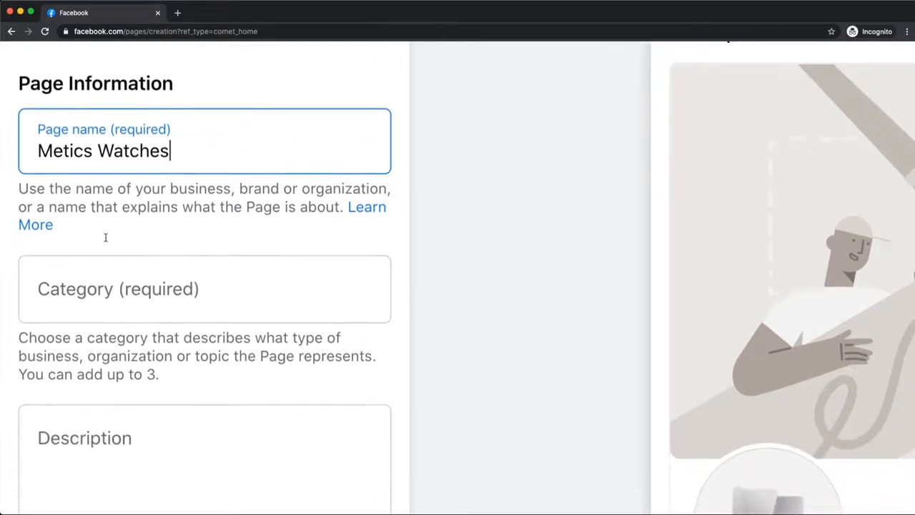
{"action": "left_click", "coordinate": [105, 239]}
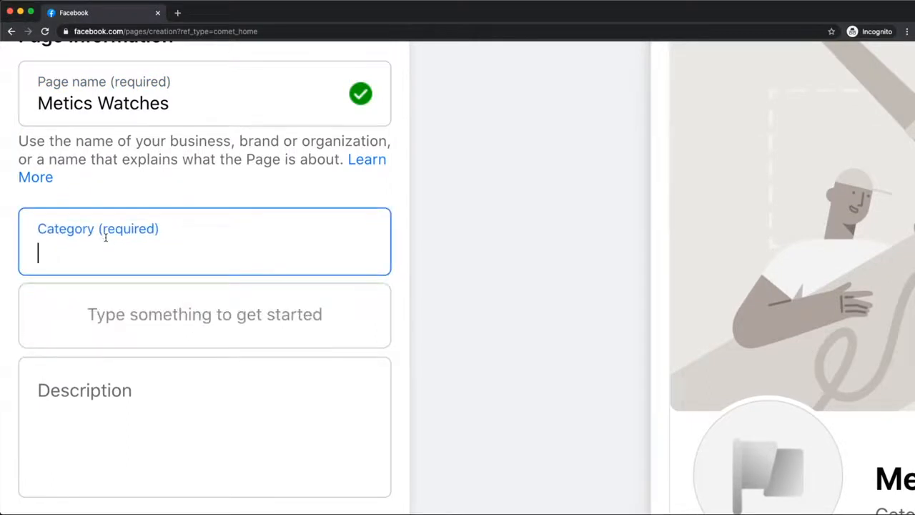
{"action": "type", "text": "watch"}
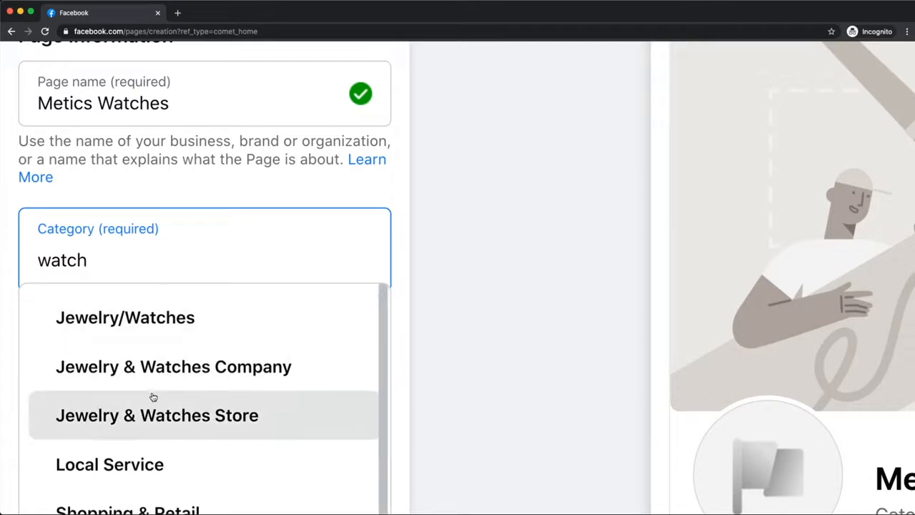
{"action": "left_click", "coordinate": [151, 421]}
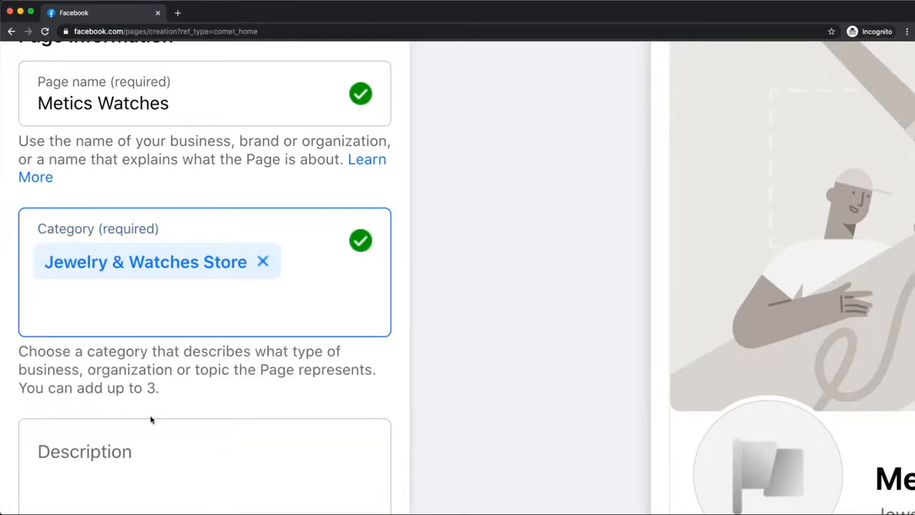
Describe Metics Watches as offering stylish, high-quality watches that don't break the bank, at a revolutionary price, and create the Page.
{"action": "scroll", "coordinate": [75, 449], "scroll_direction": "down", "scroll_amount": 2}
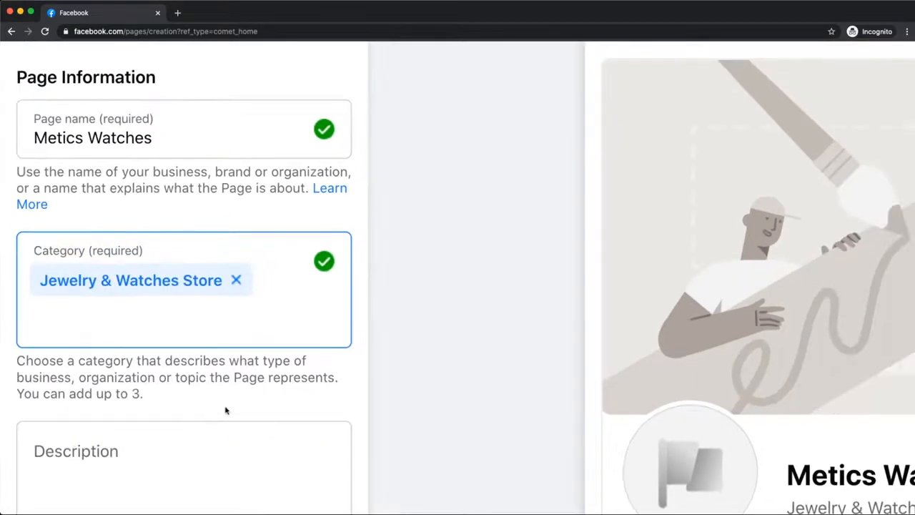
{"action": "scroll", "coordinate": [228, 410], "scroll_direction": "down", "scroll_amount": 5}
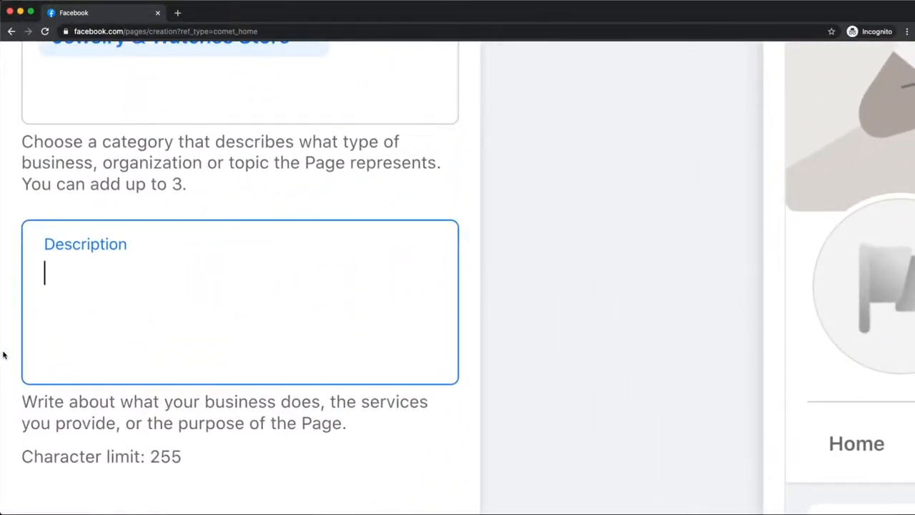
{"action": "left_click_drag", "start_coordinate": [148, 456], "coordinate": [198, 460]}
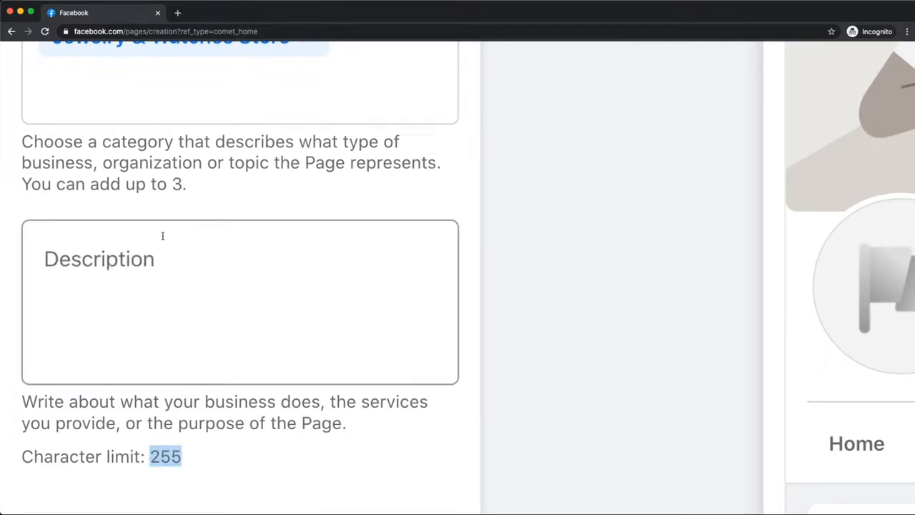
{"action": "left_click", "coordinate": [97, 252]}
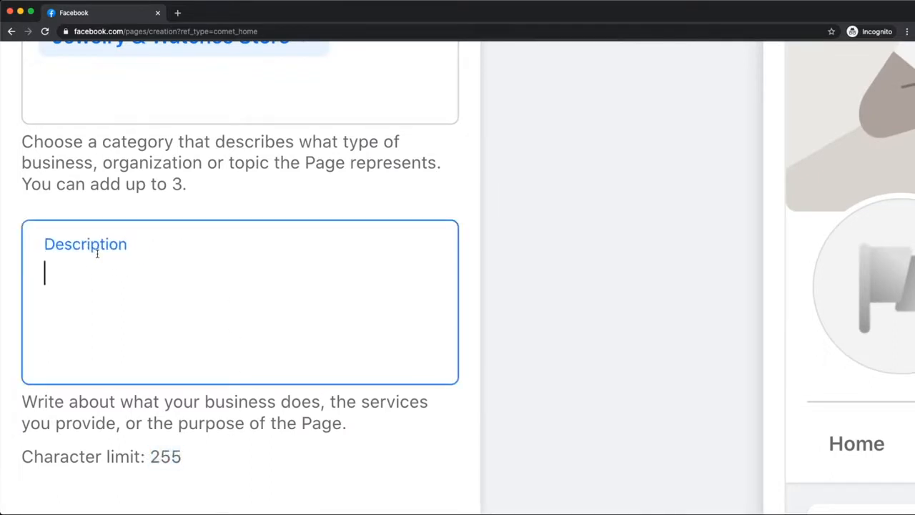
{"action": "type", "text": "We at Metics Watches believe that stylish watches shouldn't break the bank. Our vision is to change the fashion industry by offering high-quality watches at a revolutionary price."}
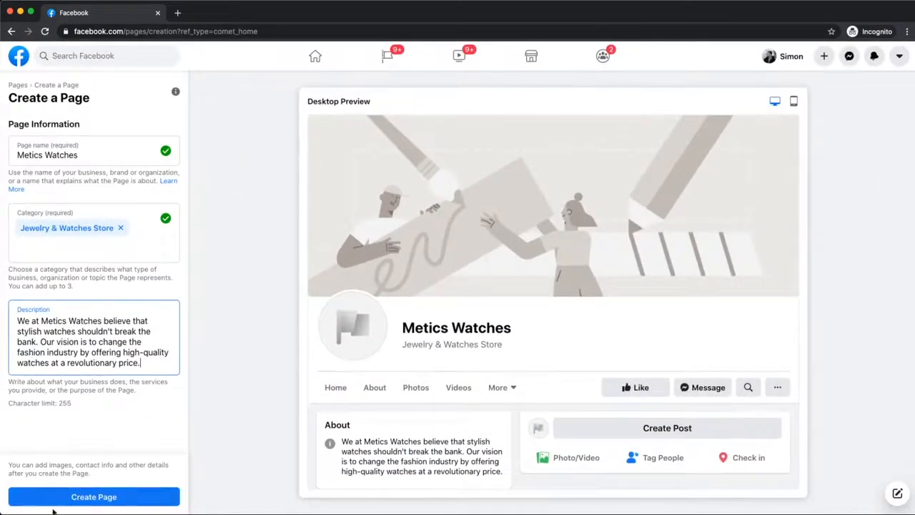
{"action": "left_click", "coordinate": [55, 498]}
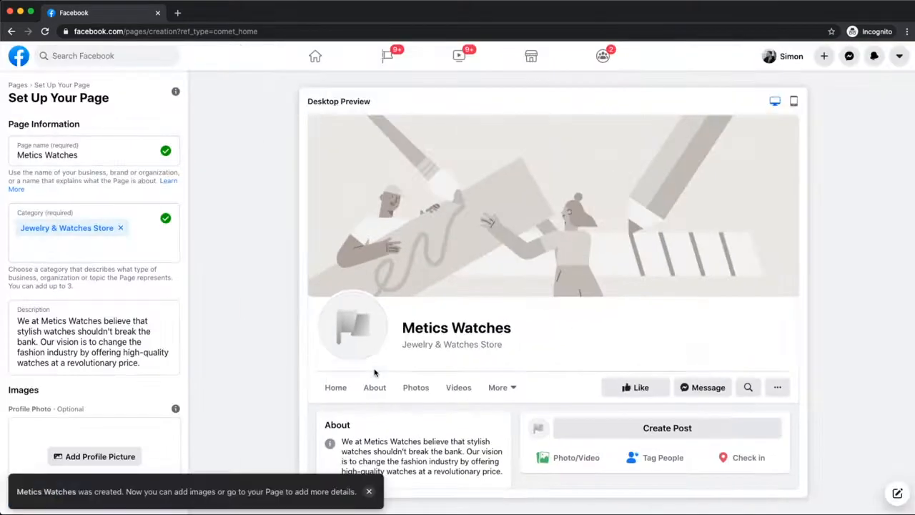
{"action": "scroll", "coordinate": [100, 418], "scroll_direction": "down", "scroll_amount": 3}
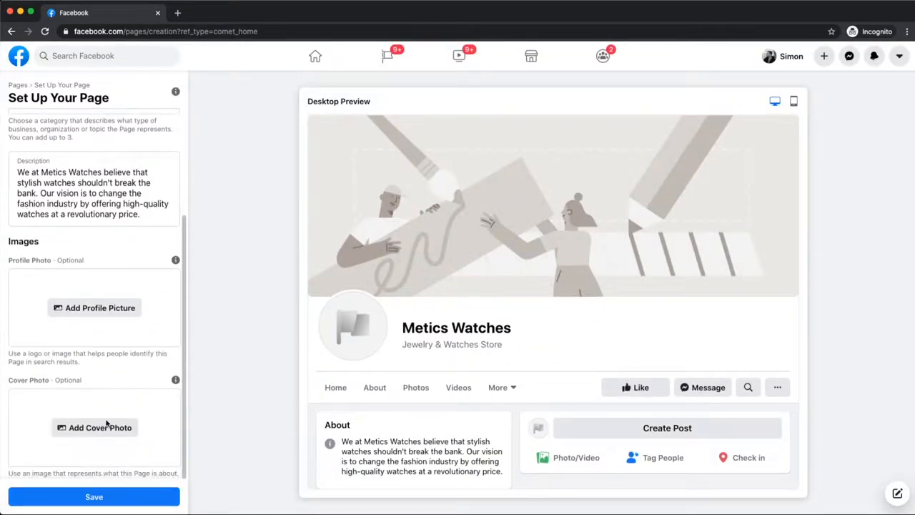
{"action": "left_click", "coordinate": [93, 309]}
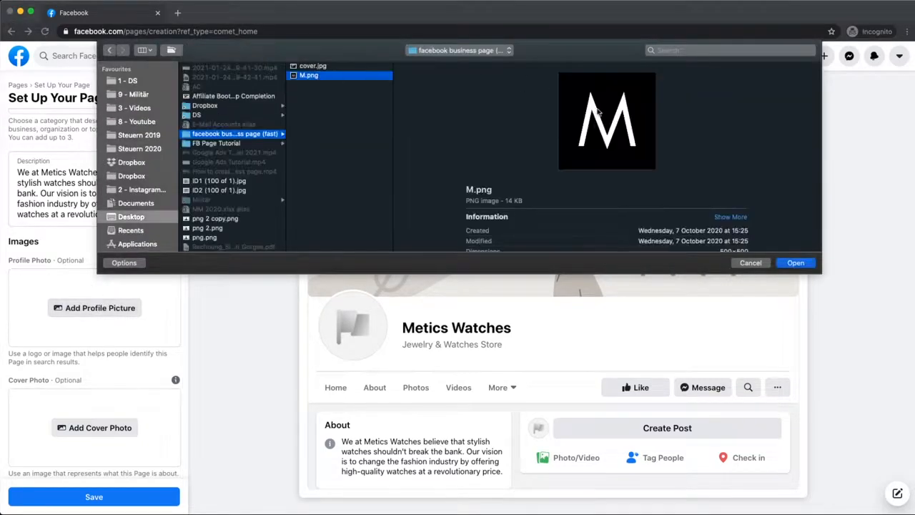
{"action": "left_click", "coordinate": [797, 263]}
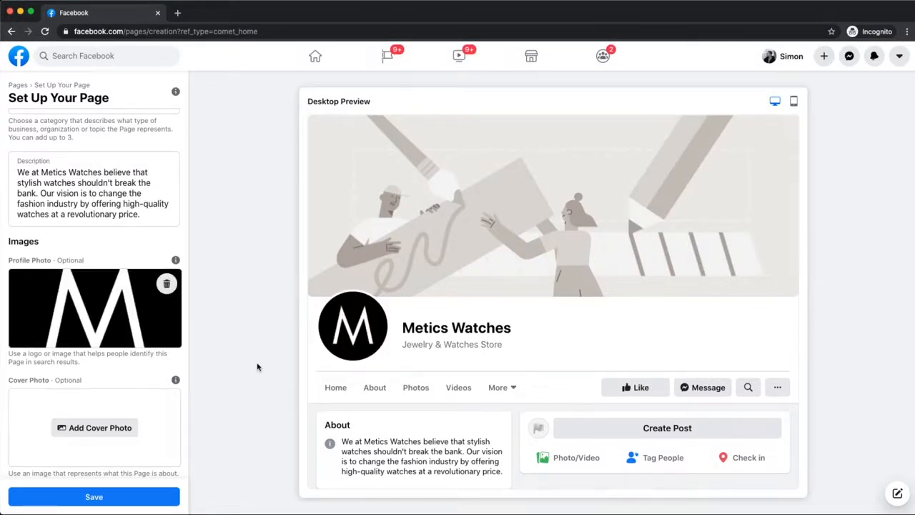
Add the image cover.jpg as the Page's cover photo.
{"action": "left_click", "coordinate": [88, 429]}
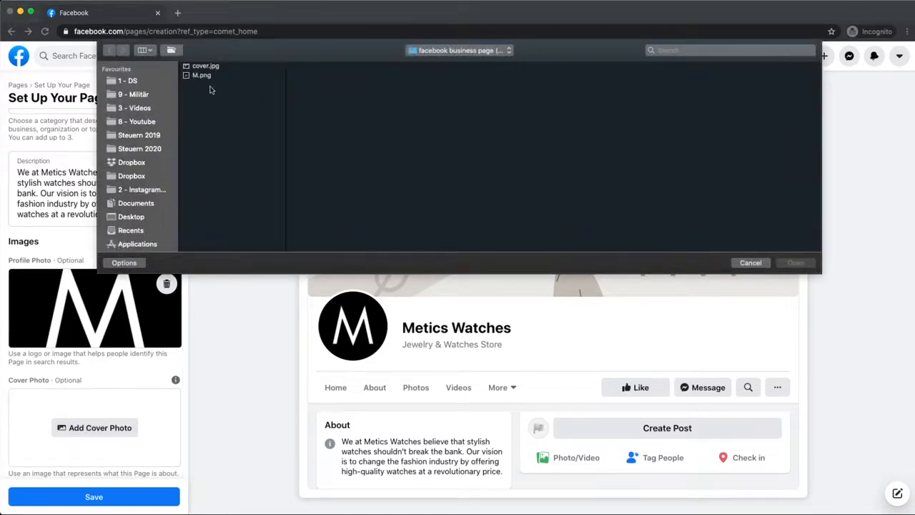
{"action": "left_click", "coordinate": [208, 67]}
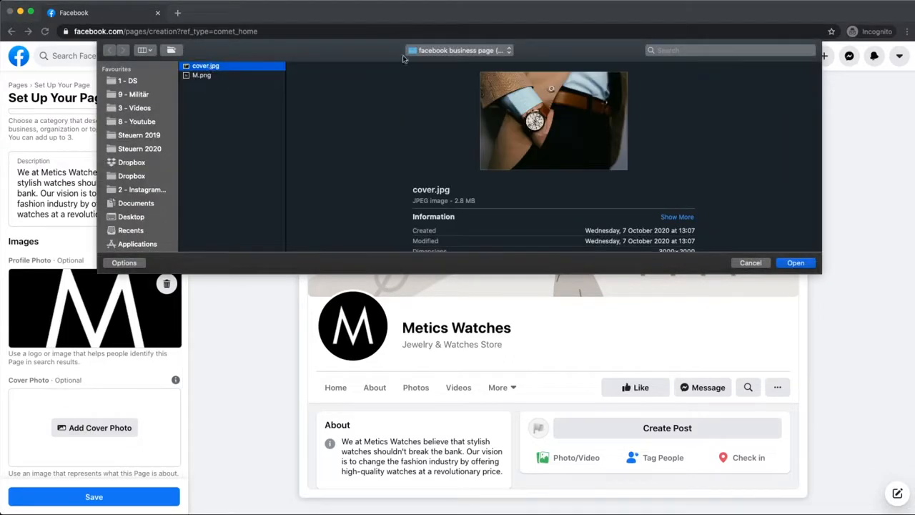
{"action": "left_click", "coordinate": [794, 263]}
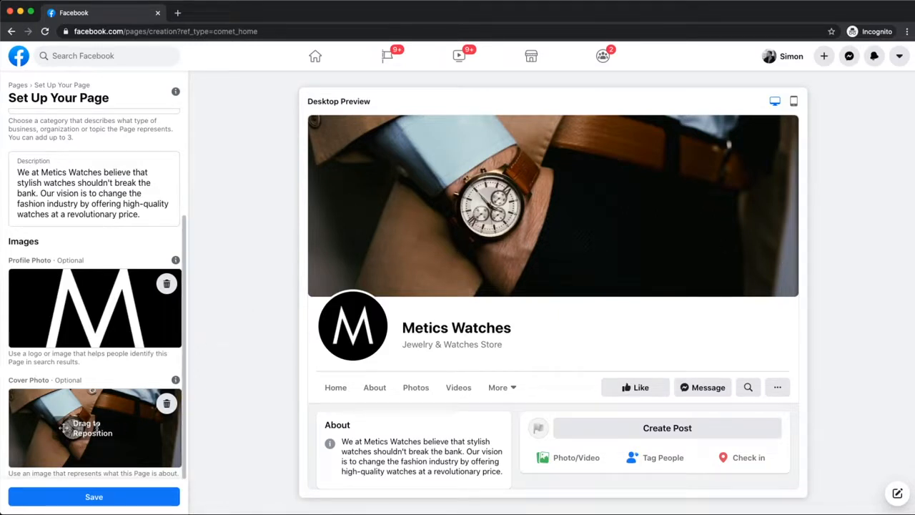
Reposition the cover photo slightly lower within its frame and save the Page's images.
{"action": "mouse_move", "coordinate": [143, 433]}
{"action": "left_mouse_down"}
{"action": "mouse_move", "coordinate": [146, 415]}
{"action": "mouse_move", "coordinate": [145, 431]}
{"action": "left_mouse_up"}
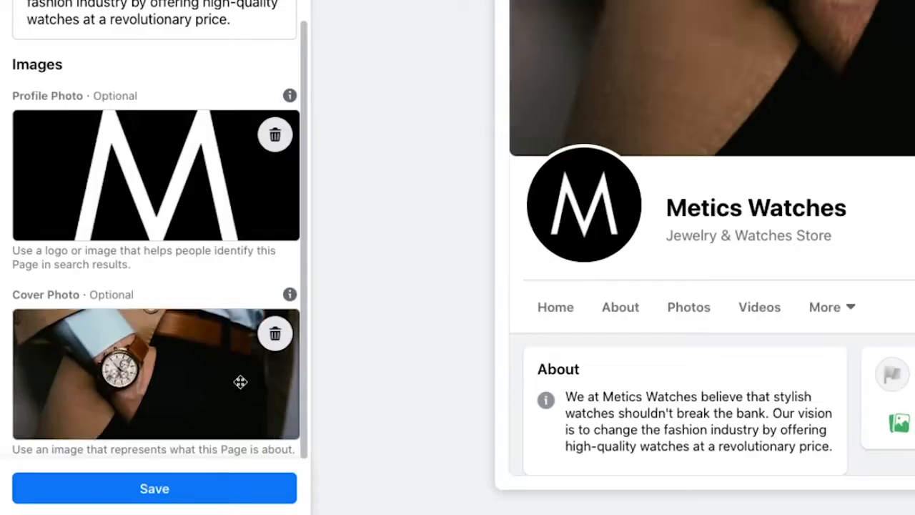
{"action": "left_click_drag", "start_coordinate": [240, 382], "coordinate": [238, 399]}
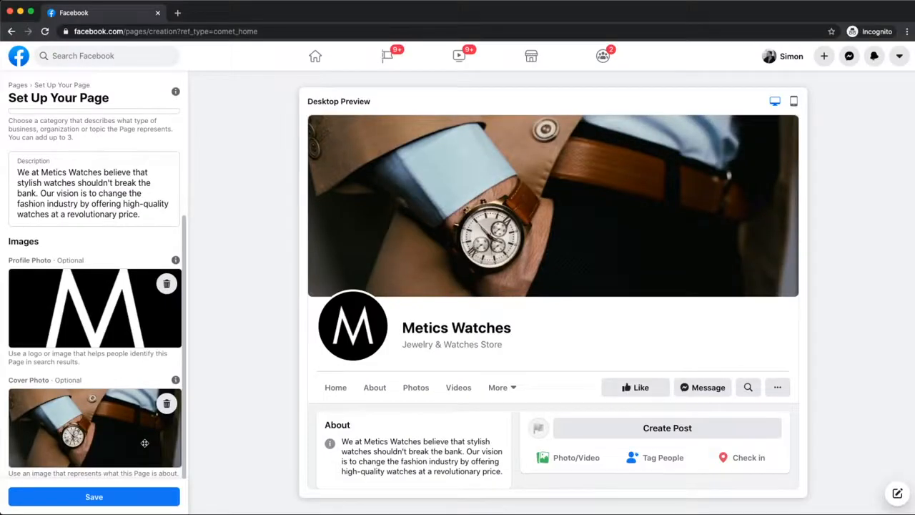
{"action": "left_click", "coordinate": [84, 497]}
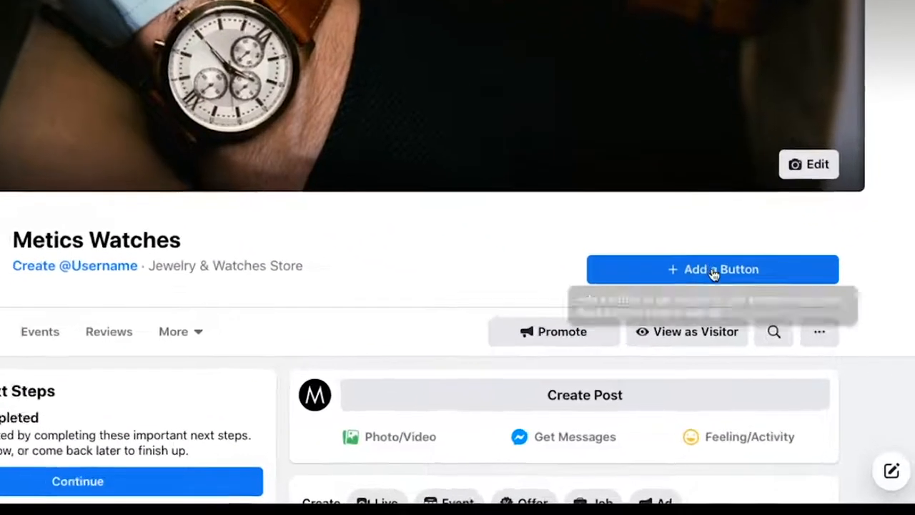
Add an action button to the Page and choose Shop Now as the visitor action.
{"action": "left_click", "coordinate": [711, 272]}
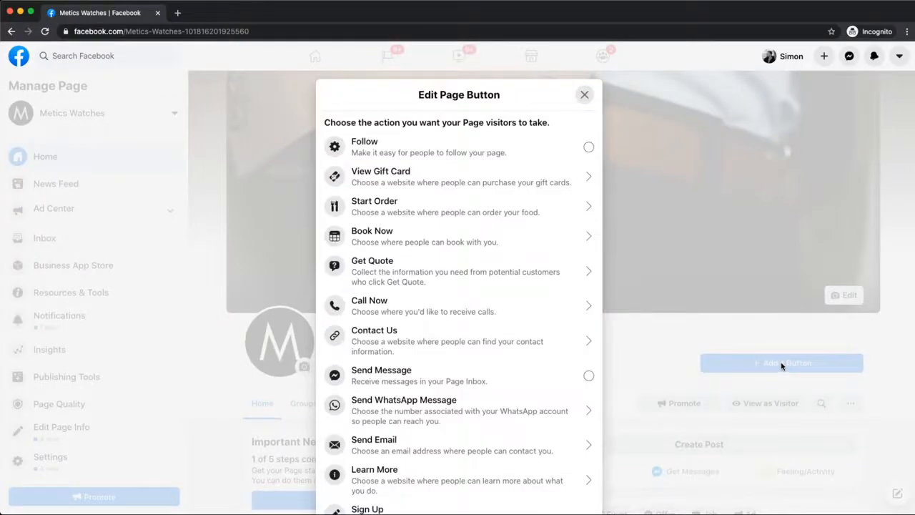
{"action": "scroll", "coordinate": [468, 276], "scroll_direction": "down", "scroll_amount": 2}
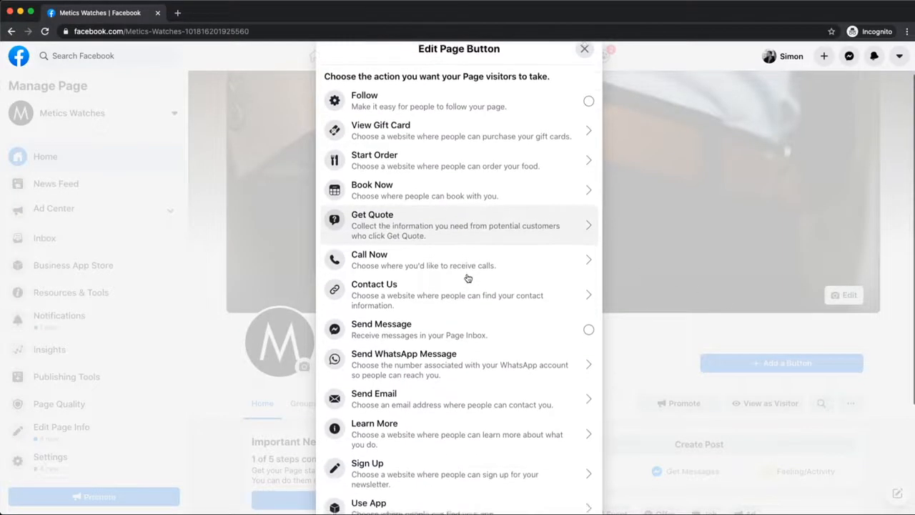
{"action": "scroll", "coordinate": [468, 277], "scroll_direction": "down", "scroll_amount": 1}
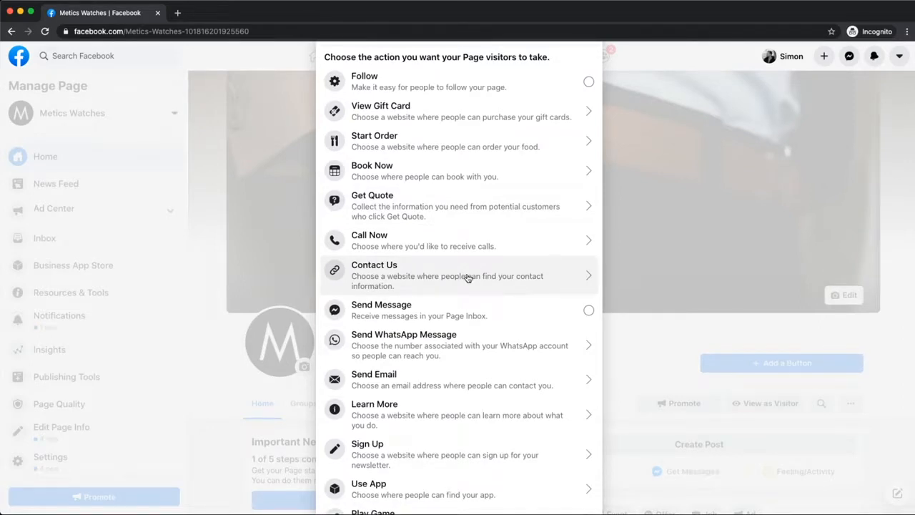
{"action": "scroll", "coordinate": [468, 277], "scroll_direction": "down", "scroll_amount": 5}
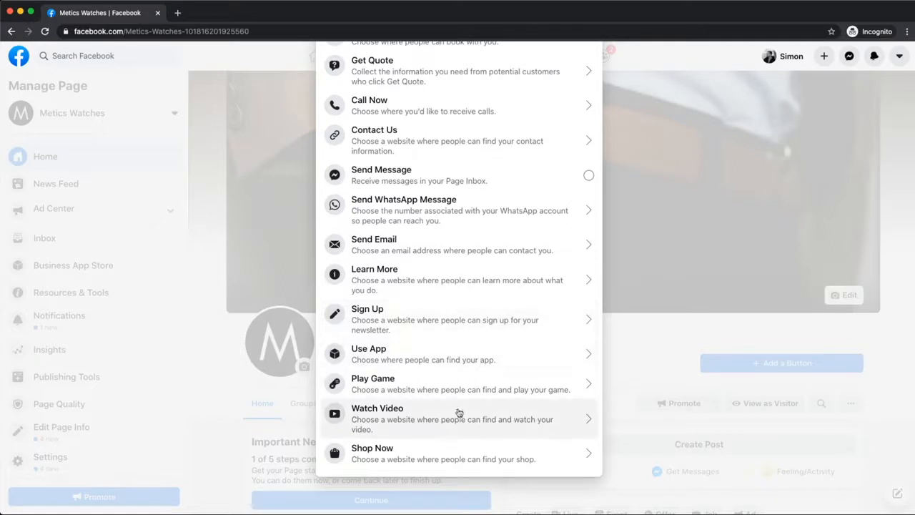
{"action": "left_click", "coordinate": [429, 461]}
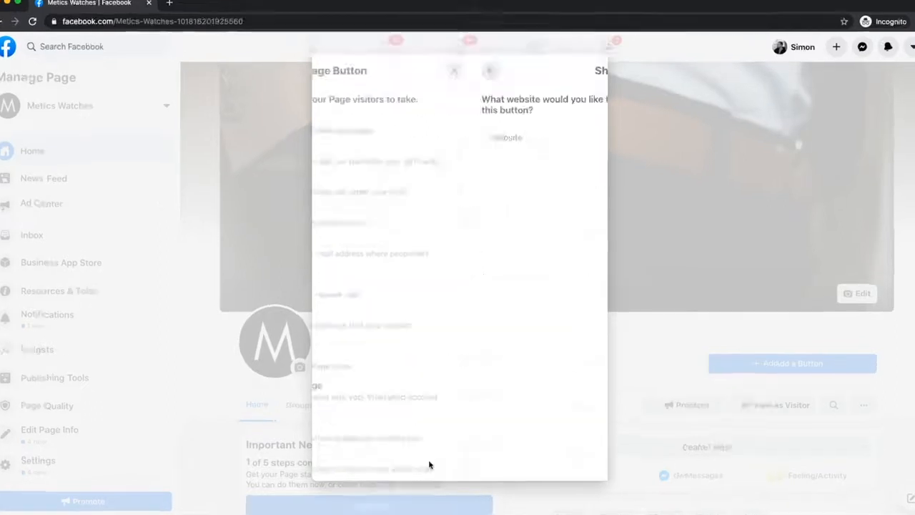
{"action": "left_click", "coordinate": [388, 257]}
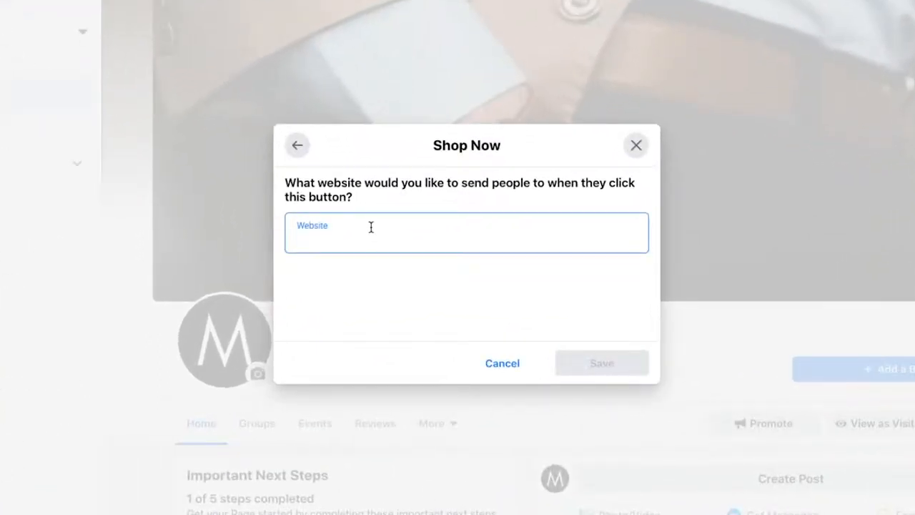
{"action": "type", "text": "https://meticswatches"}
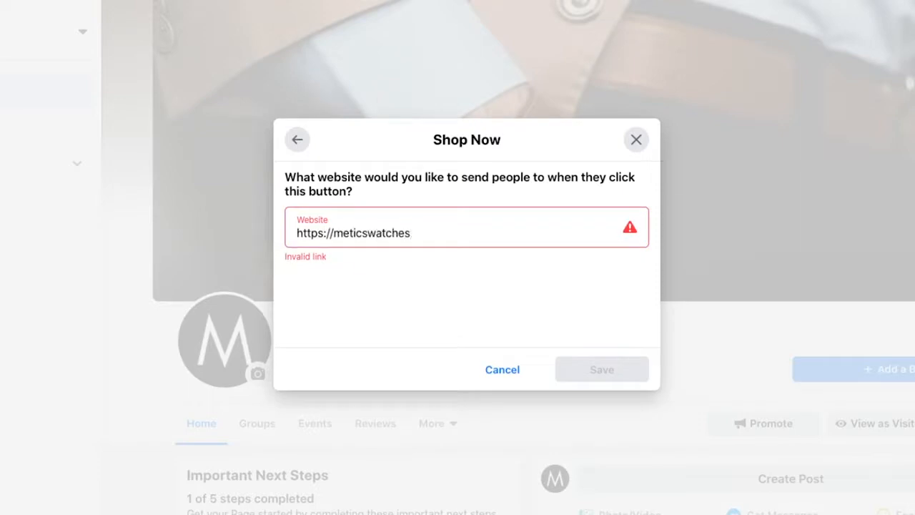
{"action": "type", "text": ".com"}
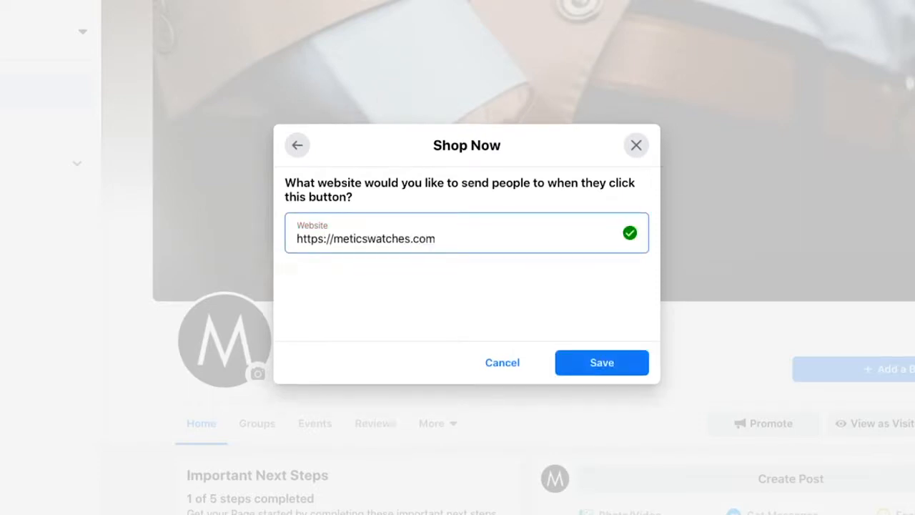
{"action": "left_click", "coordinate": [603, 364]}
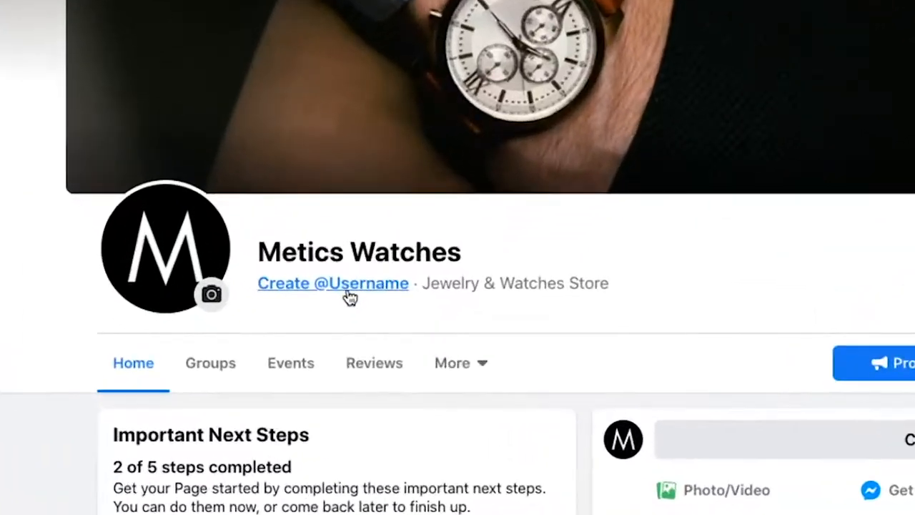
Try to create the Page username meticswatches, and leave the username dialog.
{"action": "left_click", "coordinate": [348, 293]}
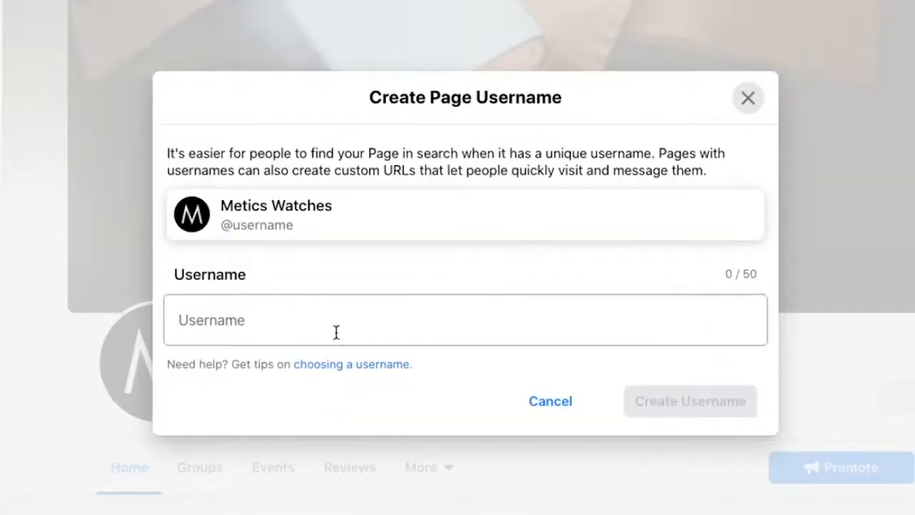
{"action": "left_click", "coordinate": [328, 322]}
{"action": "type", "text": "meticswatches"}
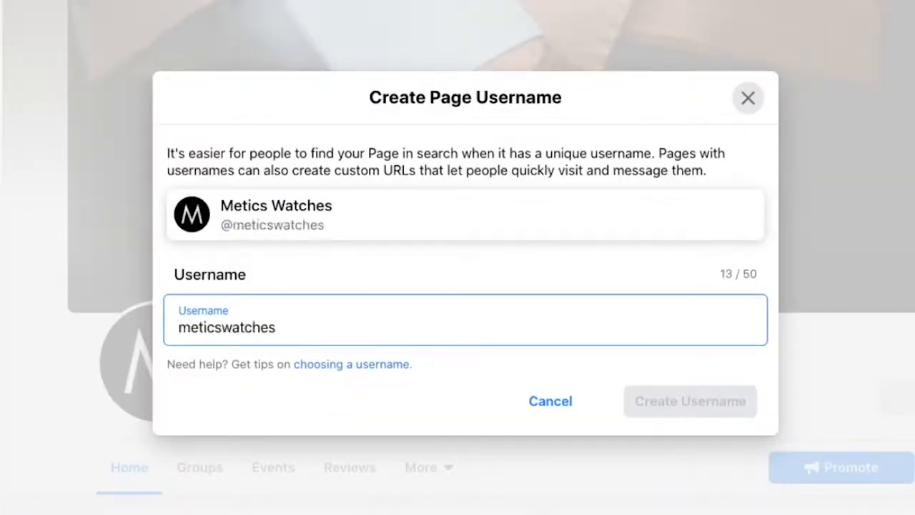
{"action": "left_click", "coordinate": [332, 276]}
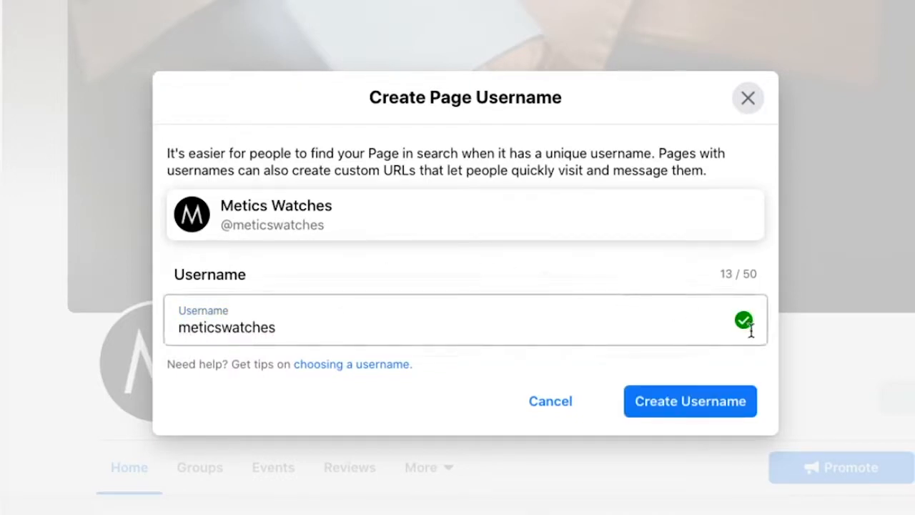
{"action": "left_click", "coordinate": [669, 405]}
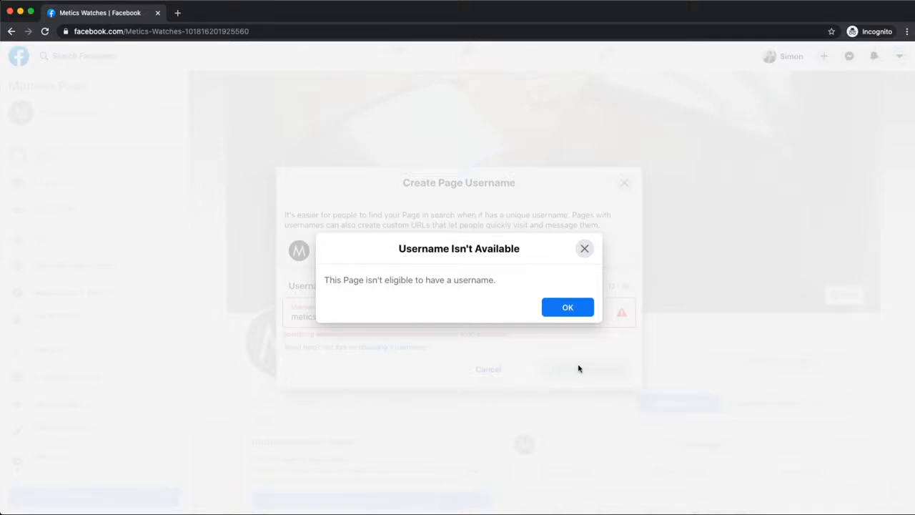
{"action": "left_click", "coordinate": [565, 311]}
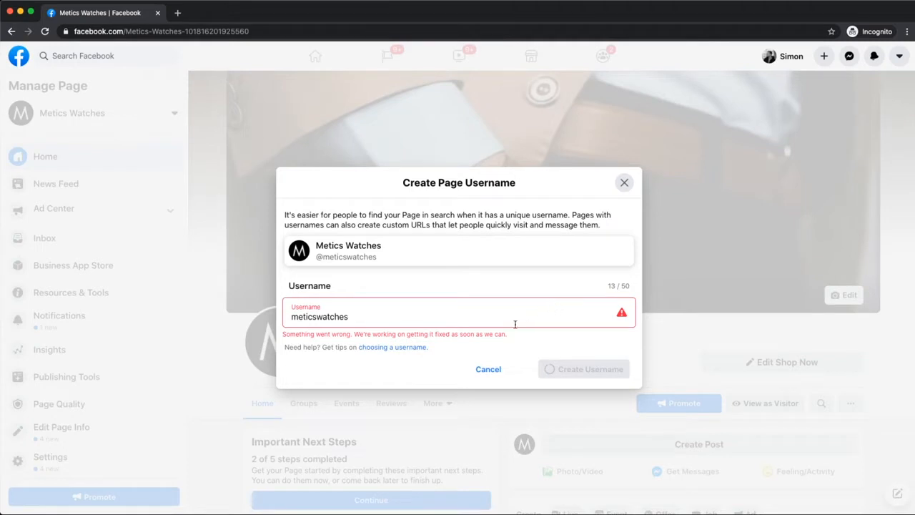
{"action": "left_click", "coordinate": [488, 370]}
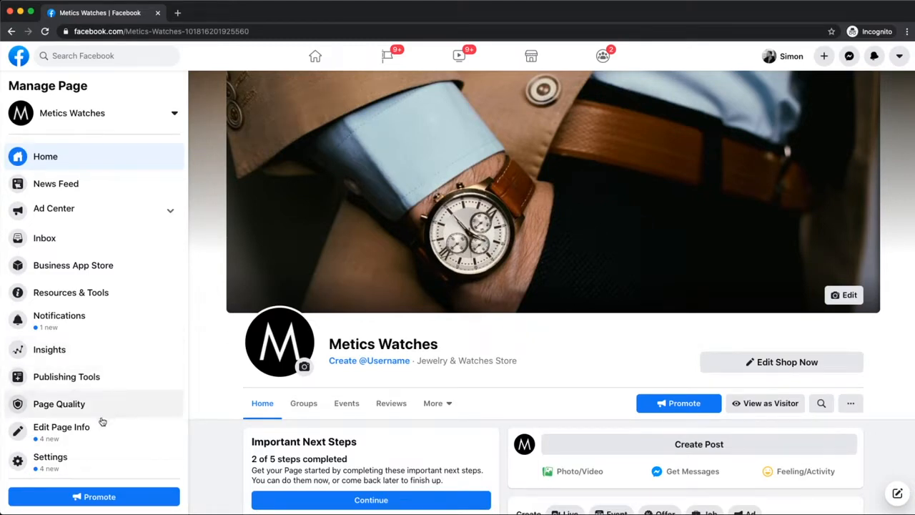
{"action": "left_click", "coordinate": [98, 436]}
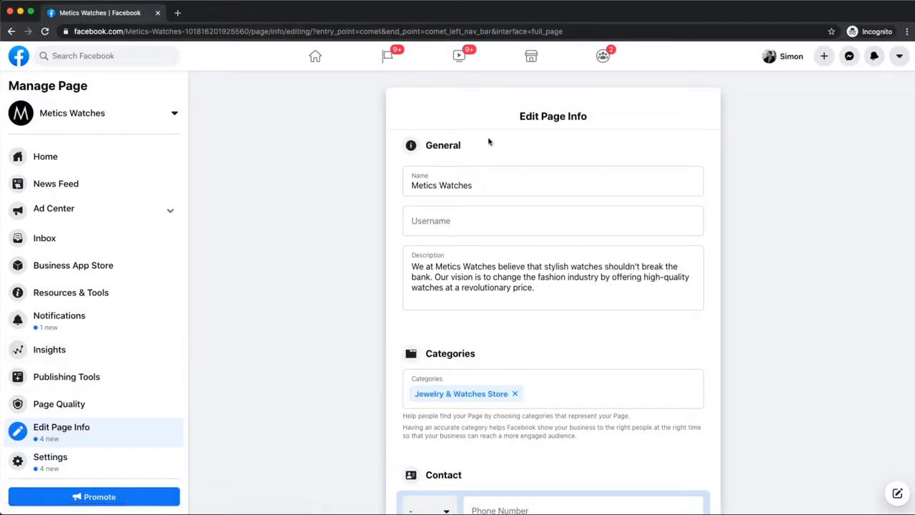
{"action": "scroll", "coordinate": [495, 139], "scroll_direction": "down", "scroll_amount": 5}
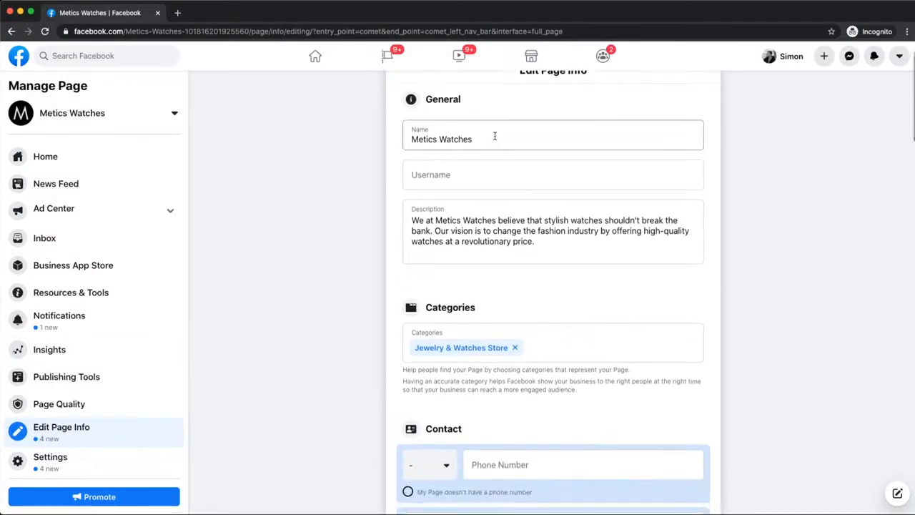
{"action": "scroll", "coordinate": [494, 136], "scroll_direction": "down", "scroll_amount": 3}
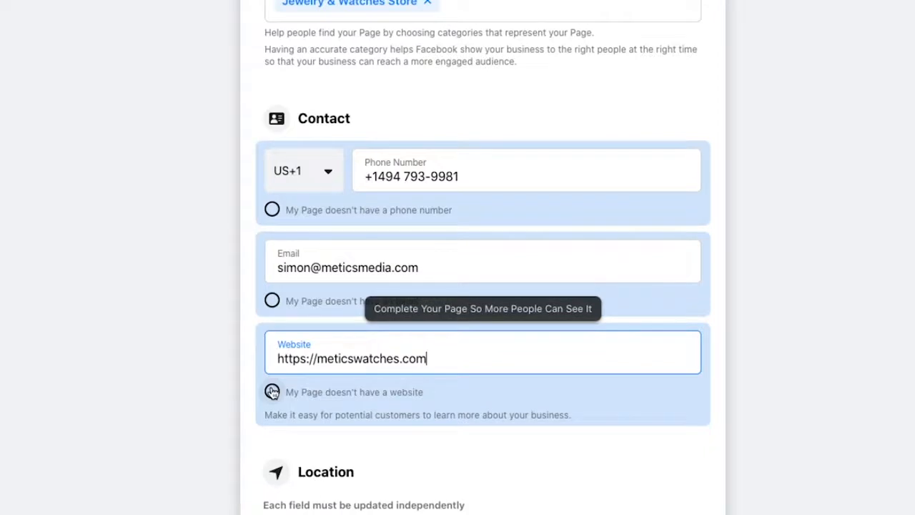
Mark in the Location section that the Page doesn't have a location.
{"action": "scroll", "coordinate": [272, 392], "scroll_direction": "down", "scroll_amount": 5}
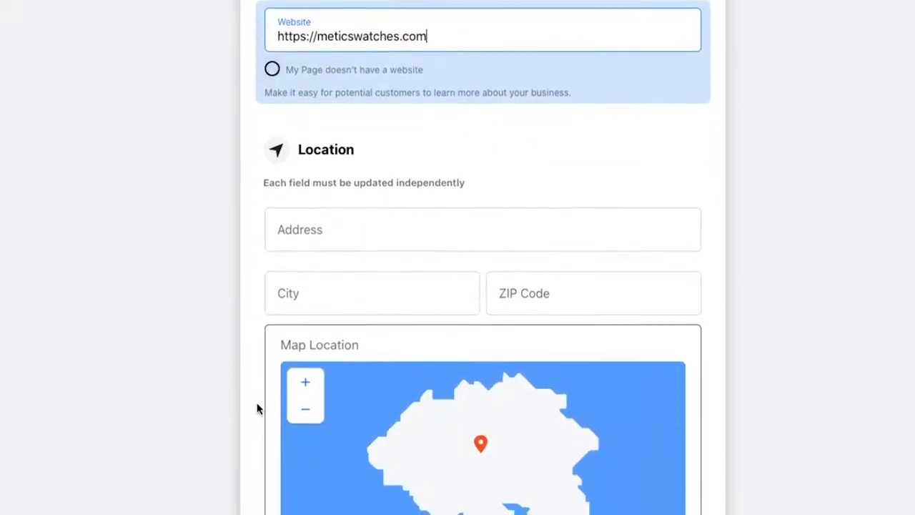
{"action": "scroll", "coordinate": [258, 400], "scroll_direction": "down", "scroll_amount": 2}
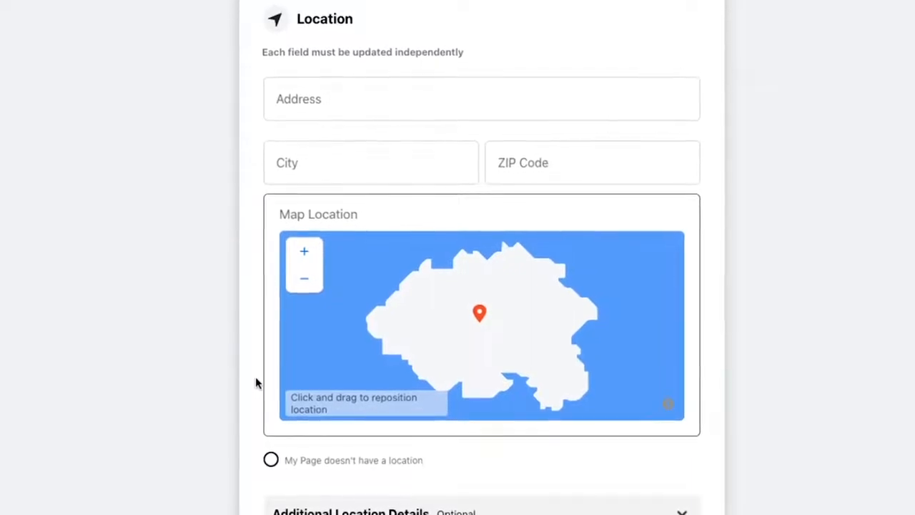
{"action": "left_click", "coordinate": [270, 463]}
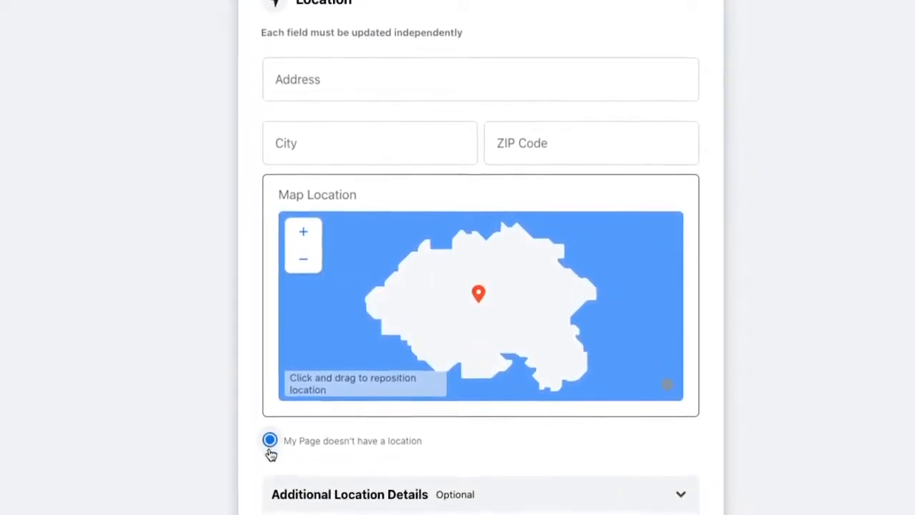
Leave the service area empty and set Temporary Service Changes to Operating as Usual.
{"action": "scroll", "coordinate": [270, 459], "scroll_direction": "down", "scroll_amount": 4}
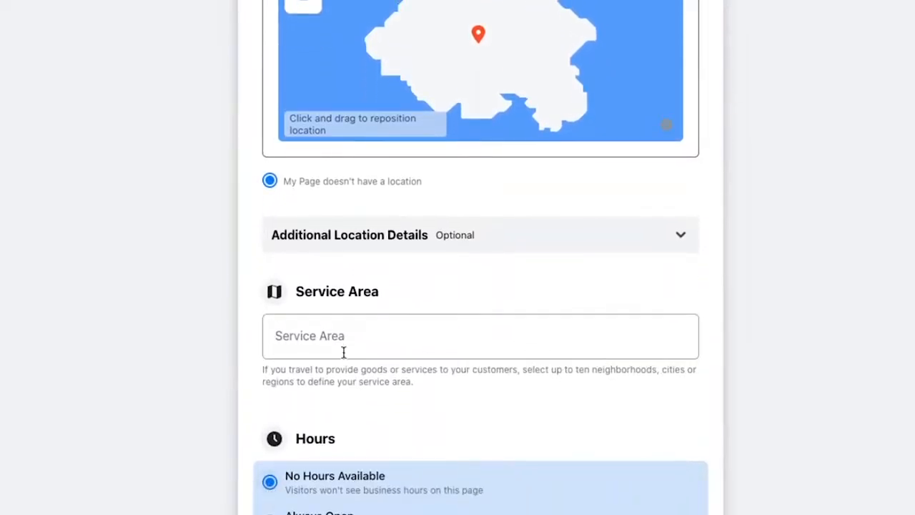
{"action": "left_click", "coordinate": [343, 338]}
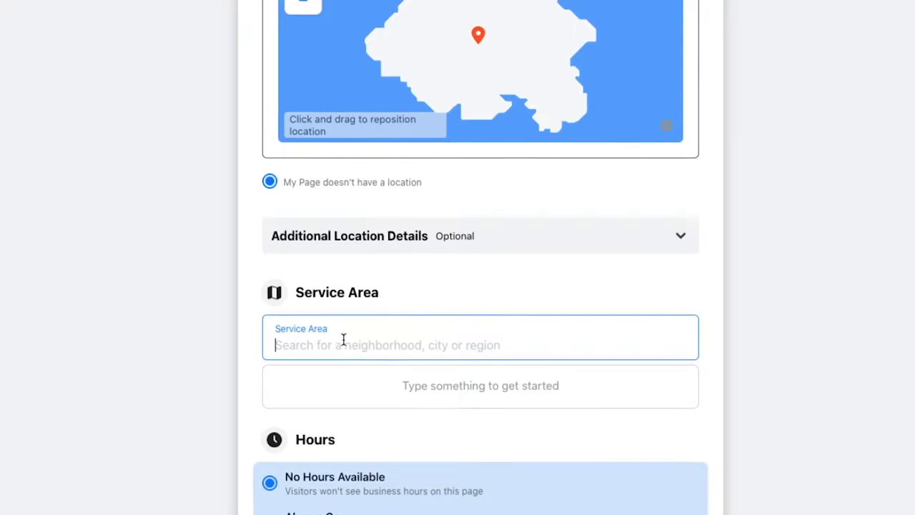
{"action": "scroll", "coordinate": [343, 338], "scroll_direction": "down", "scroll_amount": 3}
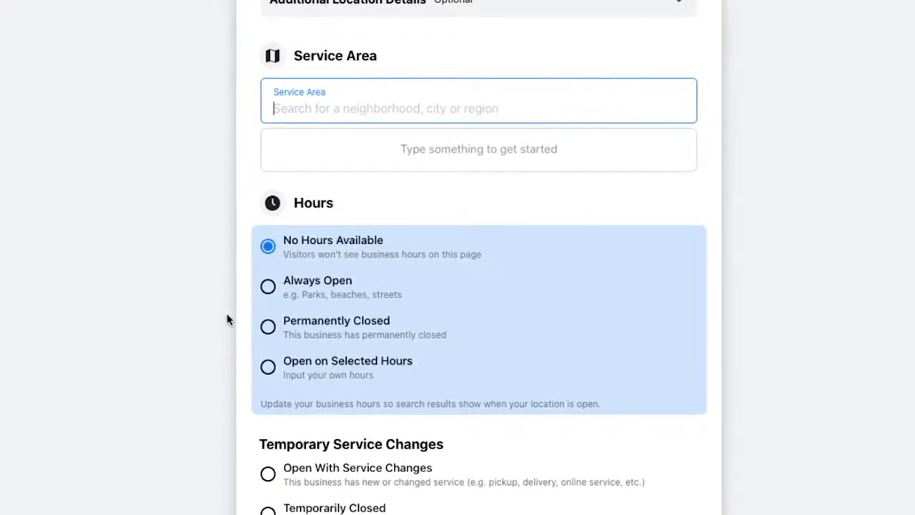
{"action": "scroll", "coordinate": [226, 319], "scroll_direction": "down", "scroll_amount": 3}
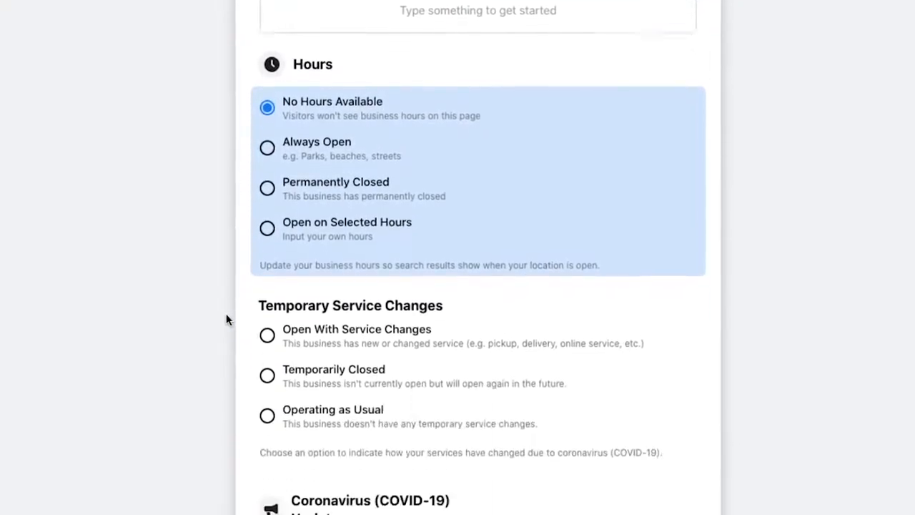
{"action": "scroll", "coordinate": [226, 320], "scroll_direction": "down", "scroll_amount": 1}
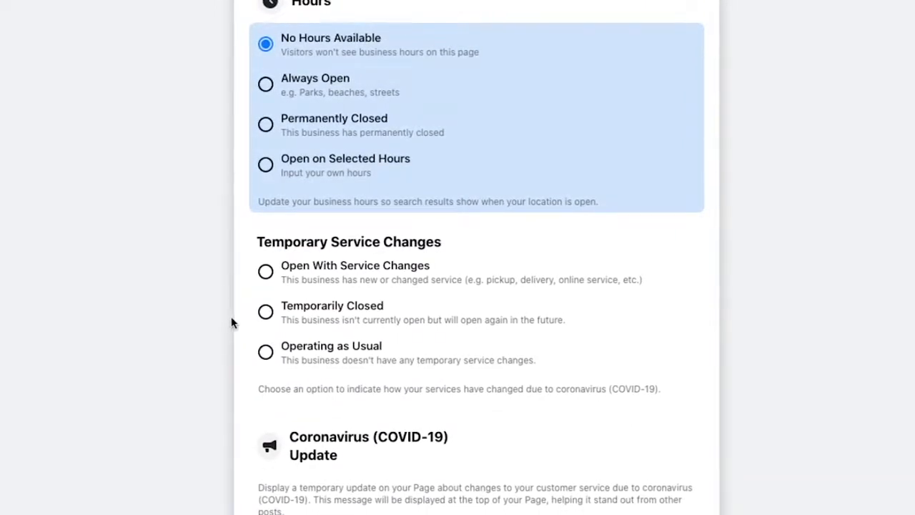
{"action": "left_click", "coordinate": [265, 352]}
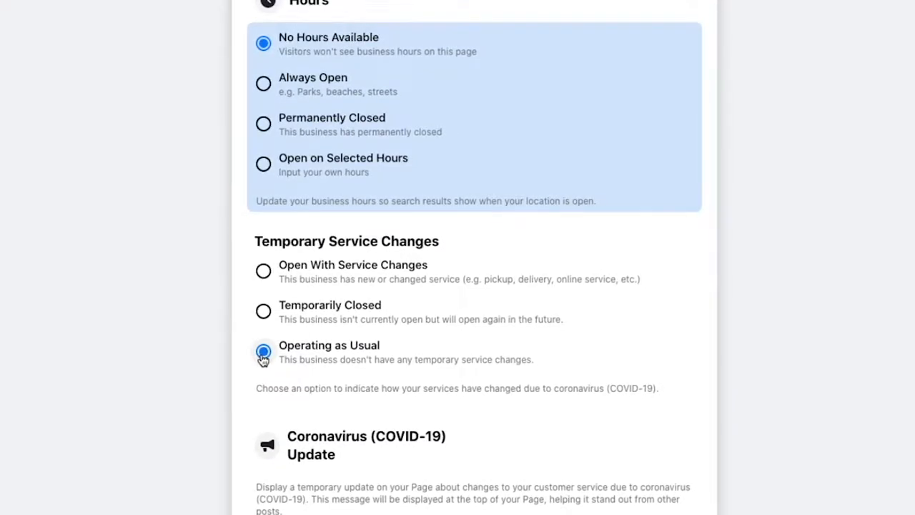
Examine the optional Privacy Policy, Impressum, Products and Additional Information fields of the Page info.
{"action": "scroll", "coordinate": [262, 358], "scroll_direction": "down", "scroll_amount": 15}
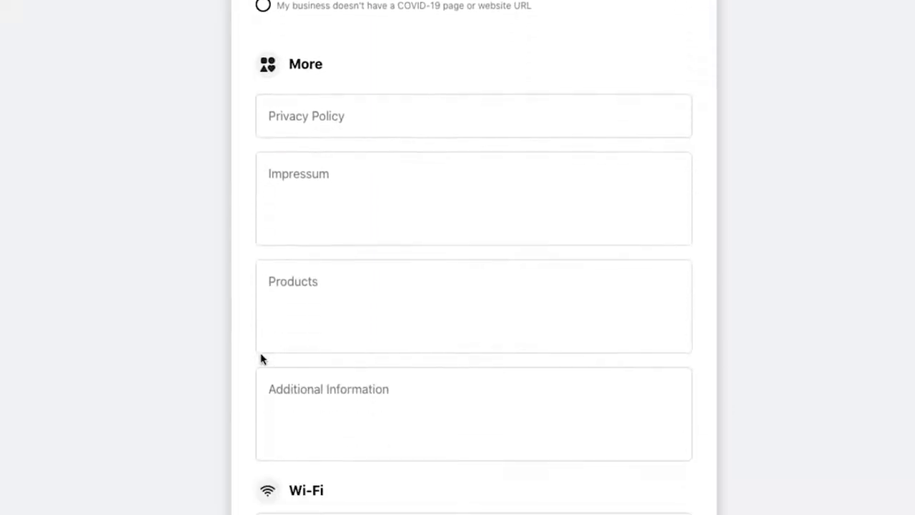
{"action": "left_click", "coordinate": [351, 112]}
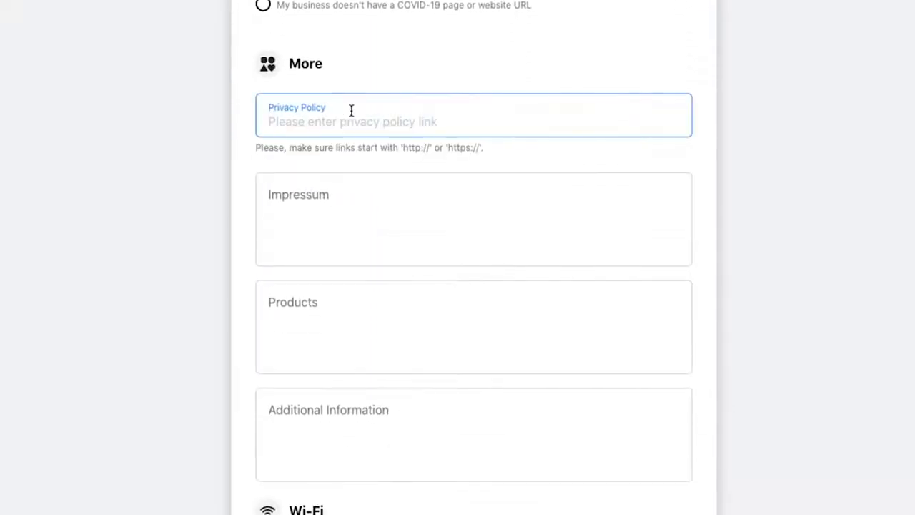
{"action": "left_click", "coordinate": [371, 199]}
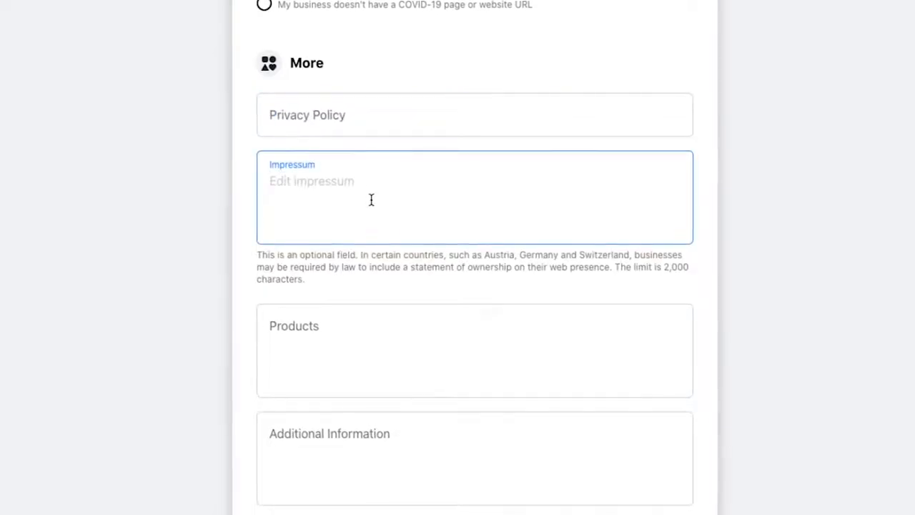
{"action": "left_click", "coordinate": [389, 346]}
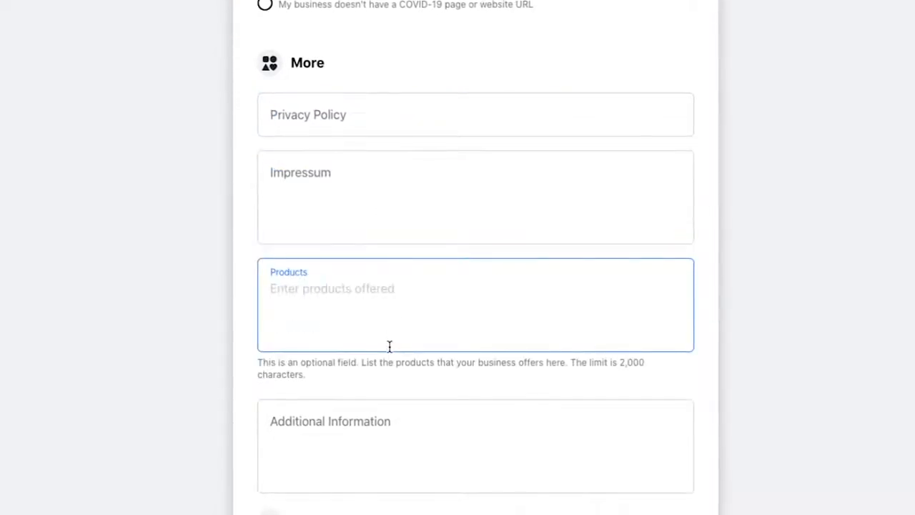
{"action": "left_click", "coordinate": [416, 434]}
Select Unspecified as the price range and Instagram as the account type under Other Accounts.
{"action": "scroll", "coordinate": [416, 435], "scroll_direction": "down", "scroll_amount": 6}
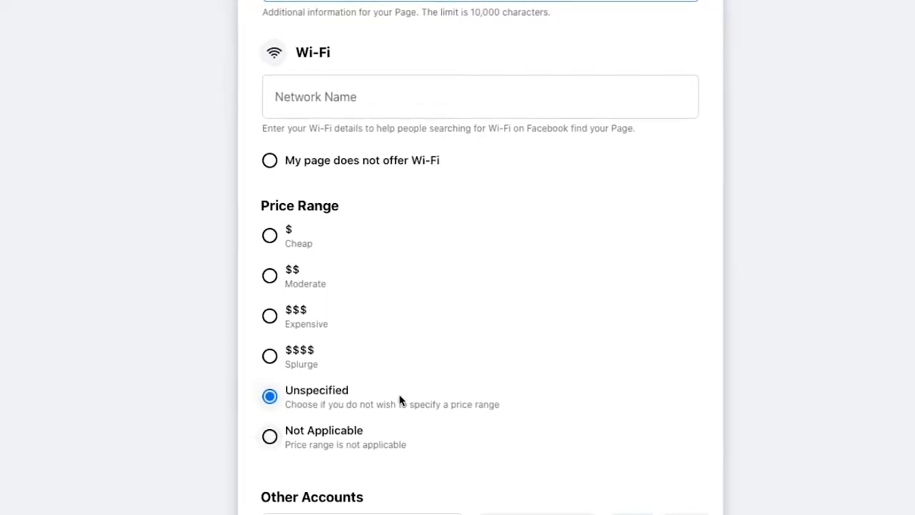
{"action": "left_click", "coordinate": [270, 397]}
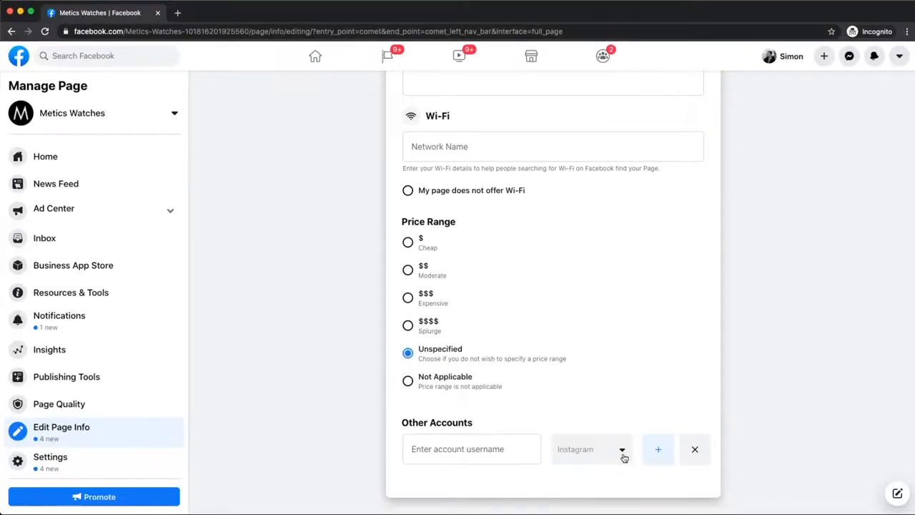
{"action": "left_click", "coordinate": [622, 451]}
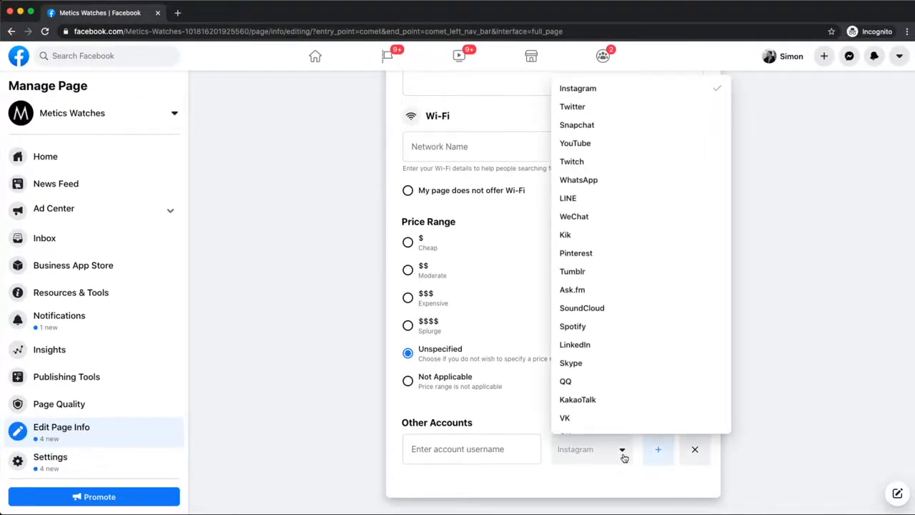
{"action": "left_click", "coordinate": [609, 89]}
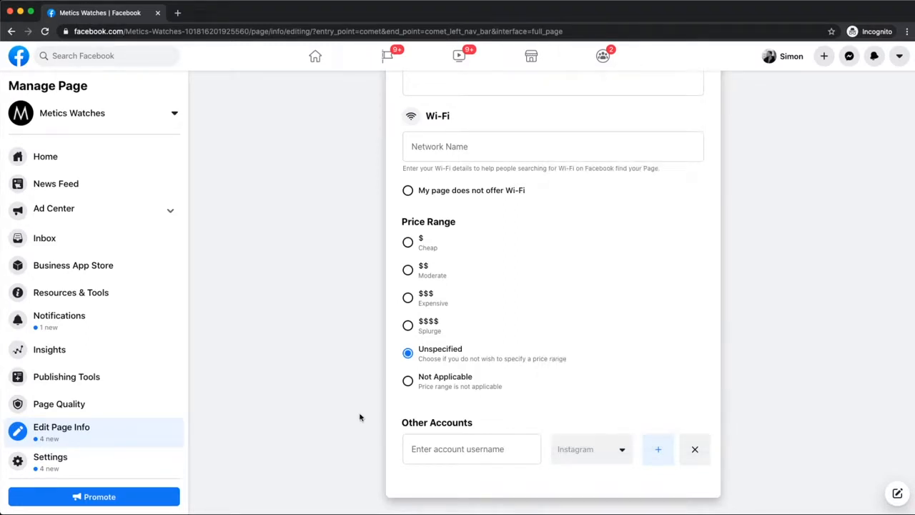
Turn on the Offers and Shop tabs in the Page's Templates and Tabs settings.
{"action": "left_click", "coordinate": [81, 159]}
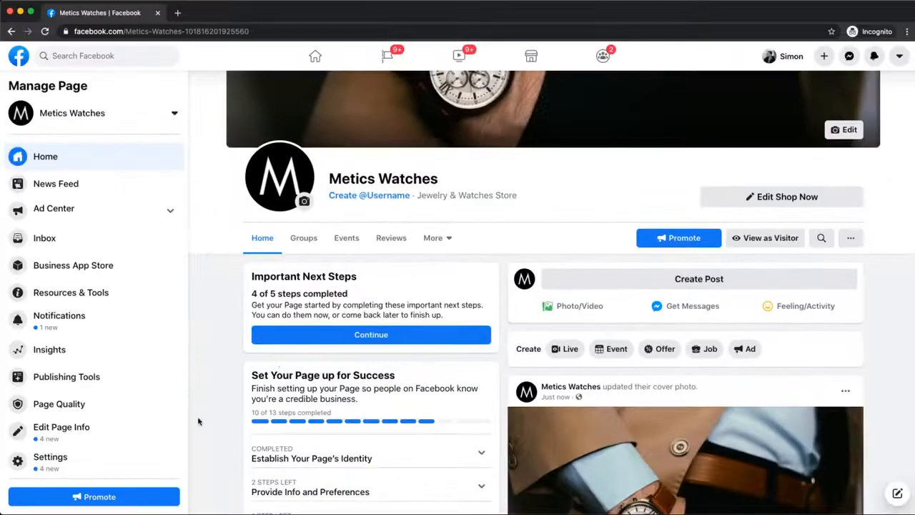
{"action": "left_click", "coordinate": [84, 470]}
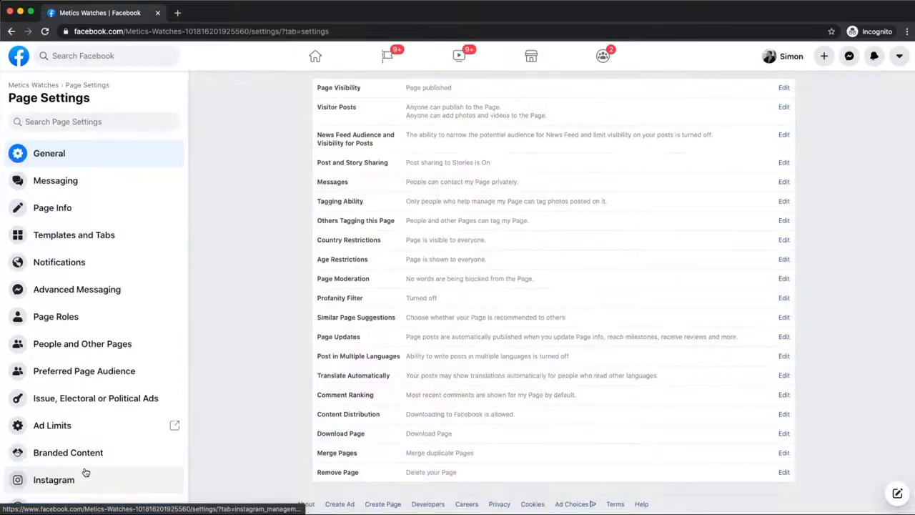
{"action": "left_click", "coordinate": [79, 236]}
{"action": "scroll", "coordinate": [627, 272], "scroll_direction": "down", "scroll_amount": 5}
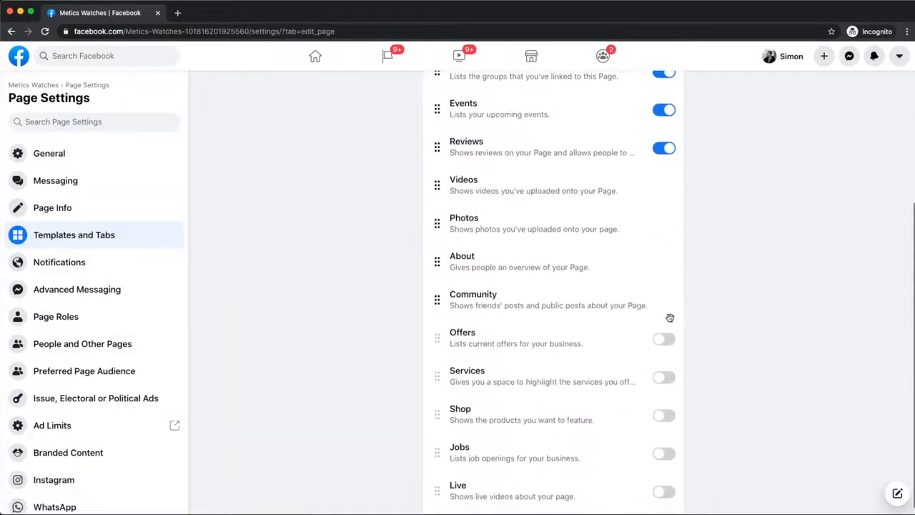
{"action": "left_click", "coordinate": [666, 342]}
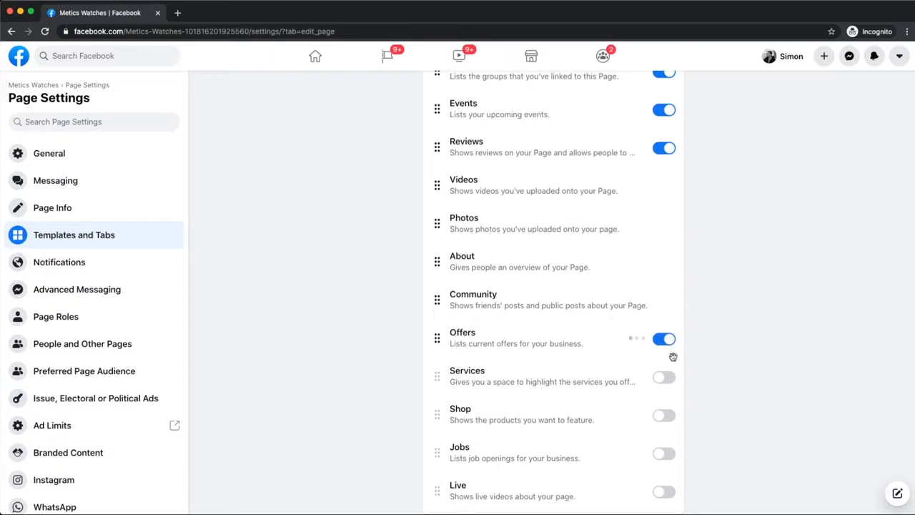
{"action": "left_click", "coordinate": [665, 415]}
Turn off the Groups and Events tabs of the Page.
{"action": "scroll", "coordinate": [687, 379], "scroll_direction": "up", "scroll_amount": 1}
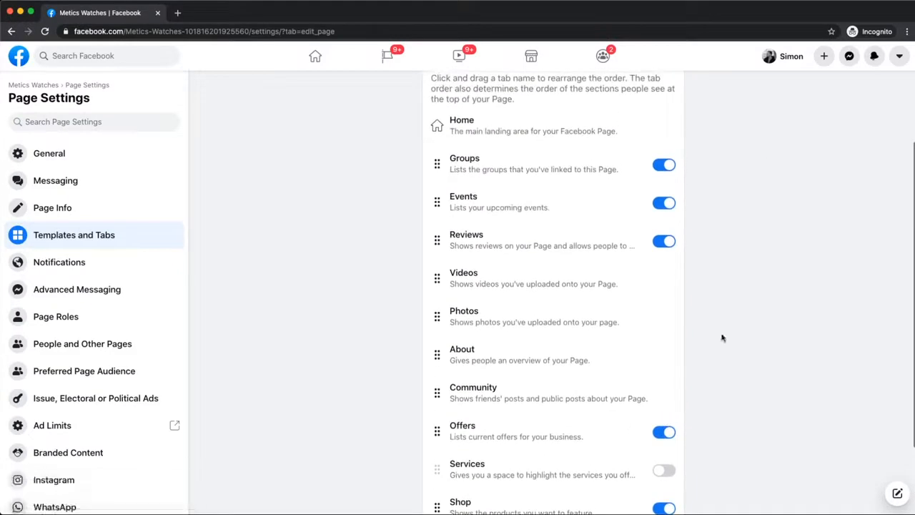
{"action": "left_click", "coordinate": [664, 165]}
{"action": "left_click", "coordinate": [664, 206]}
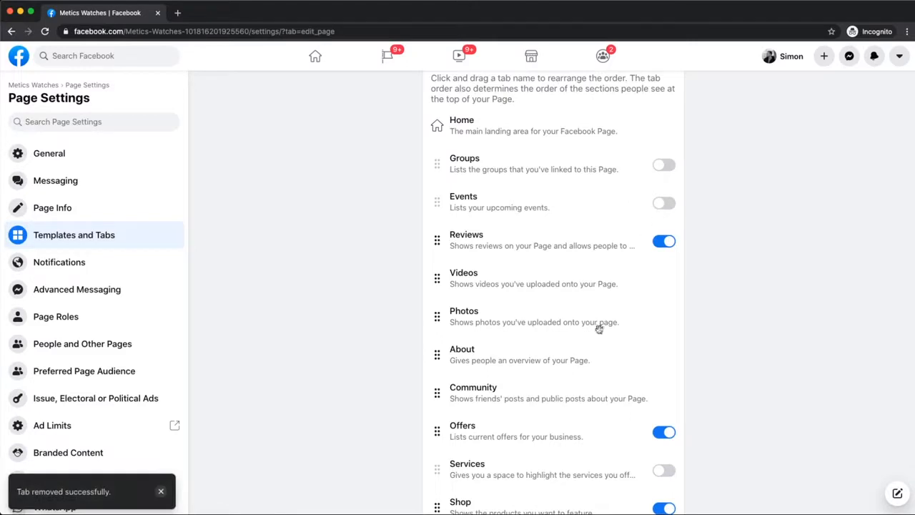
Reorder the Page's tabs so that Shop, Offers and Reviews directly follow Home.
{"action": "left_click_drag", "start_coordinate": [547, 433], "coordinate": [548, 190]}
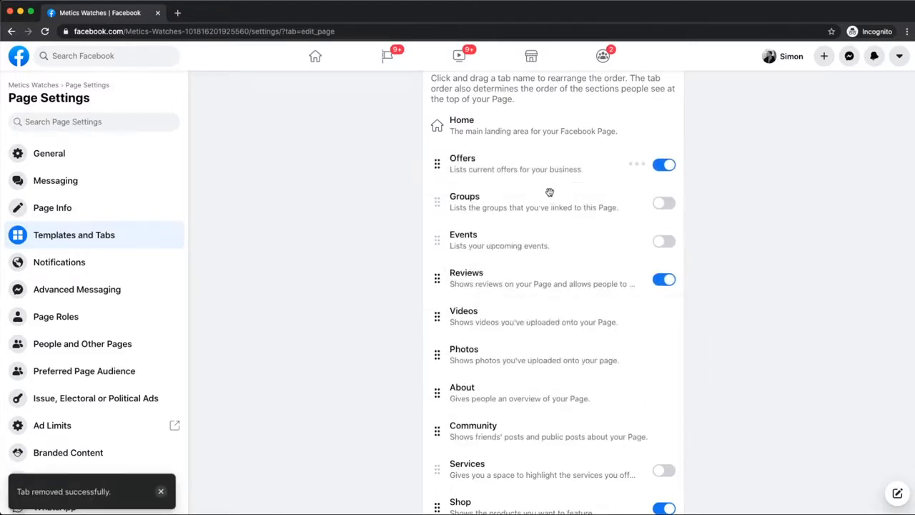
{"action": "left_click_drag", "start_coordinate": [505, 504], "coordinate": [495, 171]}
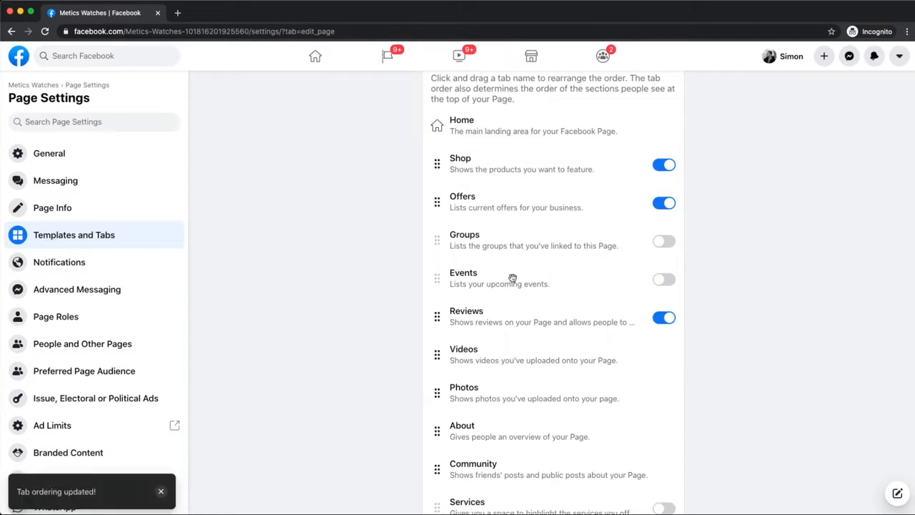
{"action": "left_click_drag", "start_coordinate": [515, 321], "coordinate": [516, 240]}
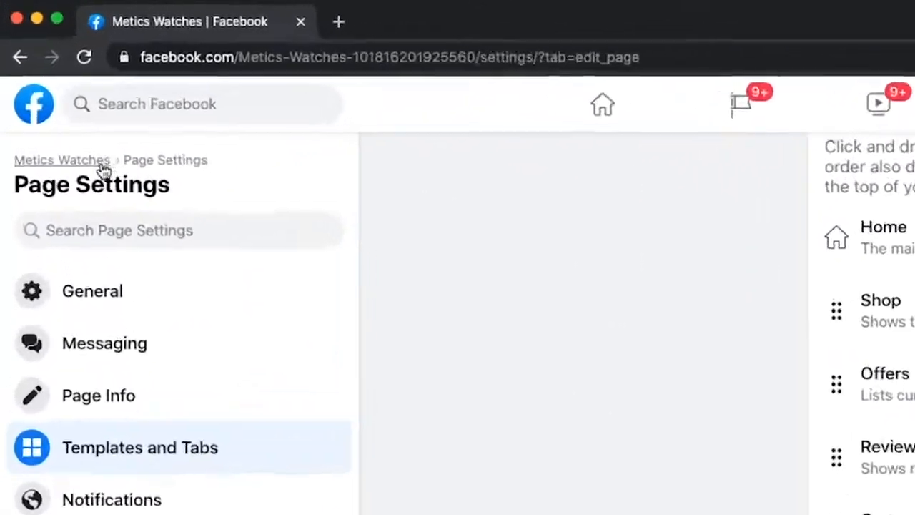
Return to the Metics Watches Page, preview it as a visitor, and exit the visitor view.
{"action": "left_click", "coordinate": [103, 165]}
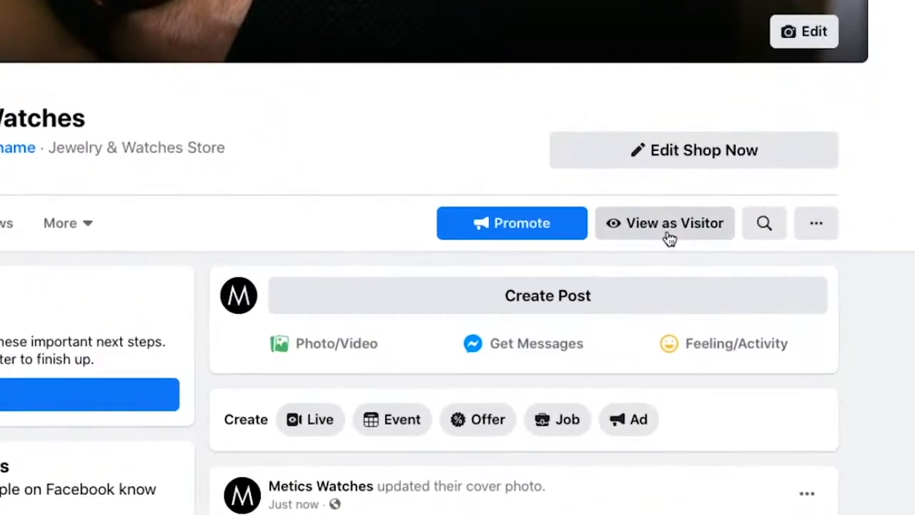
{"action": "left_click", "coordinate": [669, 238]}
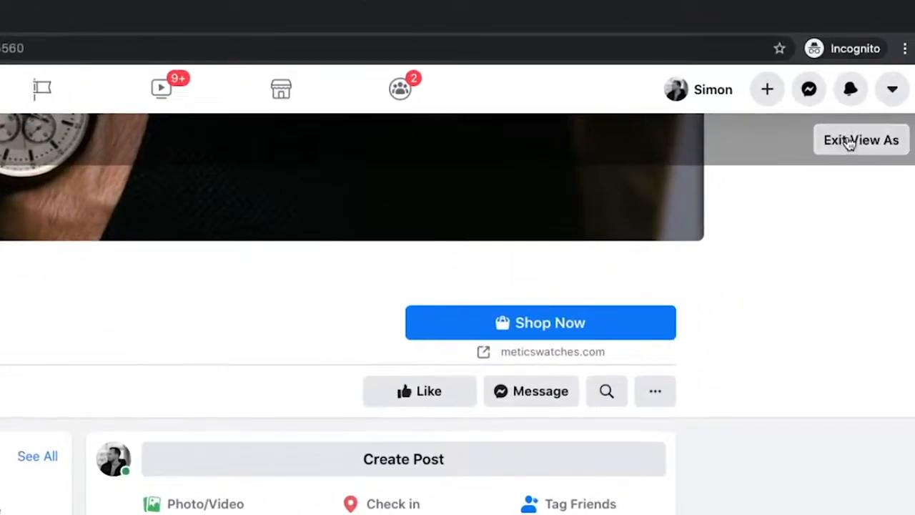
{"action": "left_click", "coordinate": [849, 142]}
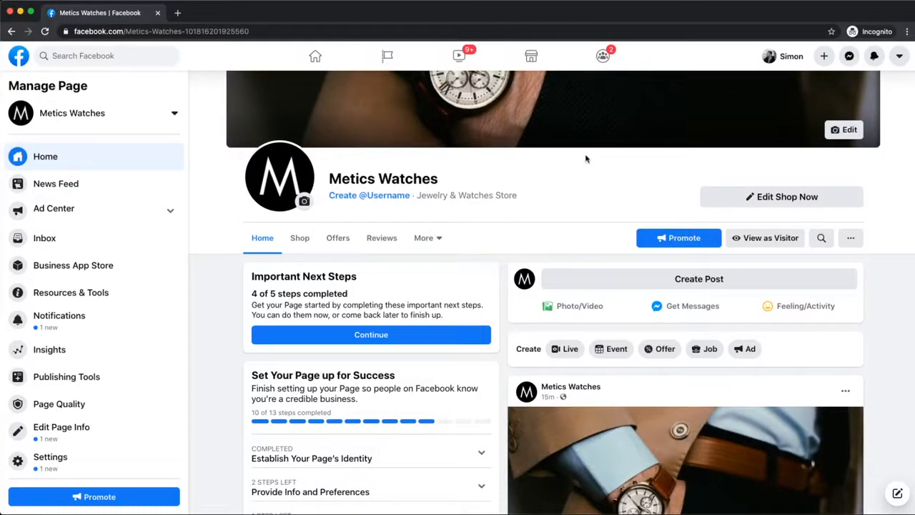
Select all friends in the full friends list and send them invites to like the Metics Watches Page.
{"action": "scroll", "coordinate": [586, 159], "scroll_direction": "down", "scroll_amount": 10}
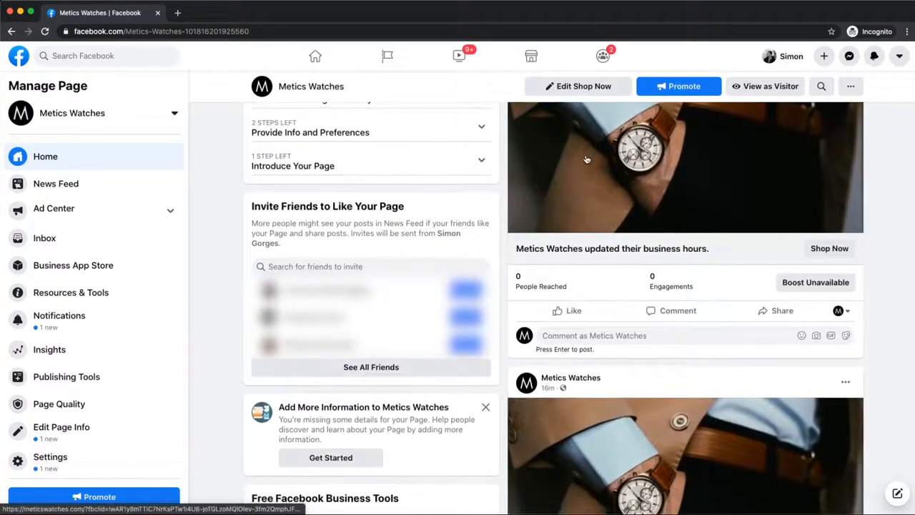
{"action": "left_click", "coordinate": [366, 367]}
{"action": "left_click", "coordinate": [675, 214]}
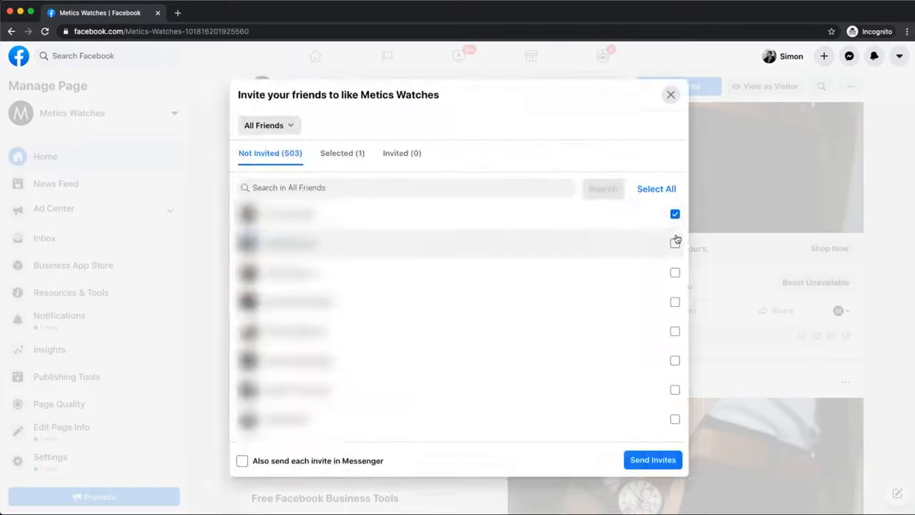
{"action": "left_click", "coordinate": [675, 244]}
{"action": "left_click", "coordinate": [675, 272]}
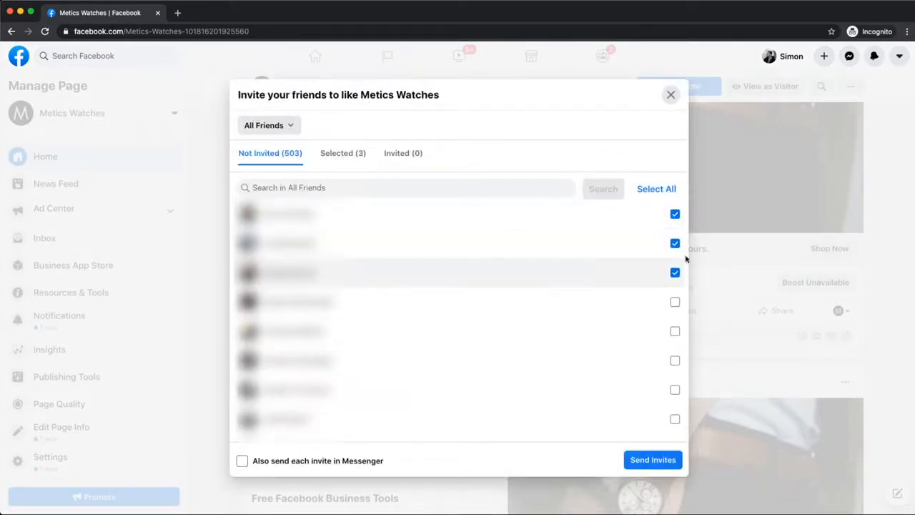
{"action": "left_click", "coordinate": [664, 189]}
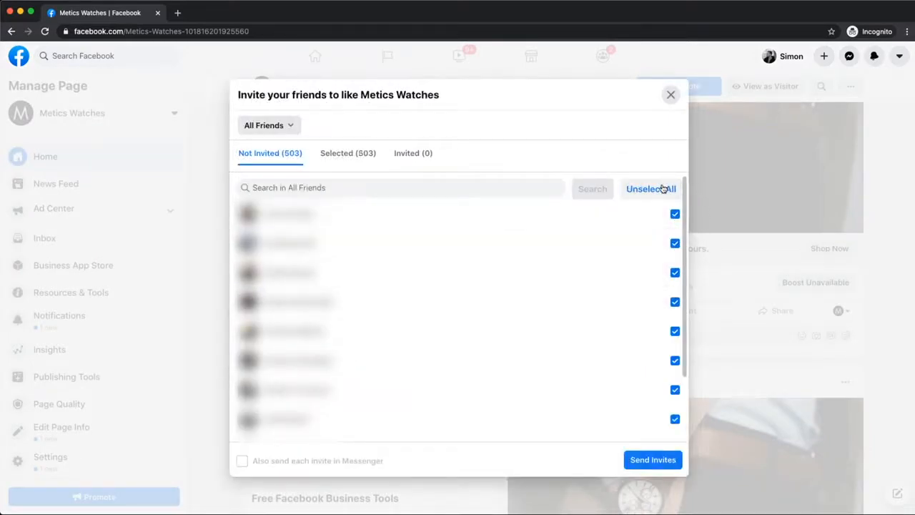
{"action": "left_click", "coordinate": [652, 460]}
Start a new post on the Metics Watches Page.
{"action": "scroll", "coordinate": [622, 434], "scroll_direction": "up", "scroll_amount": 5}
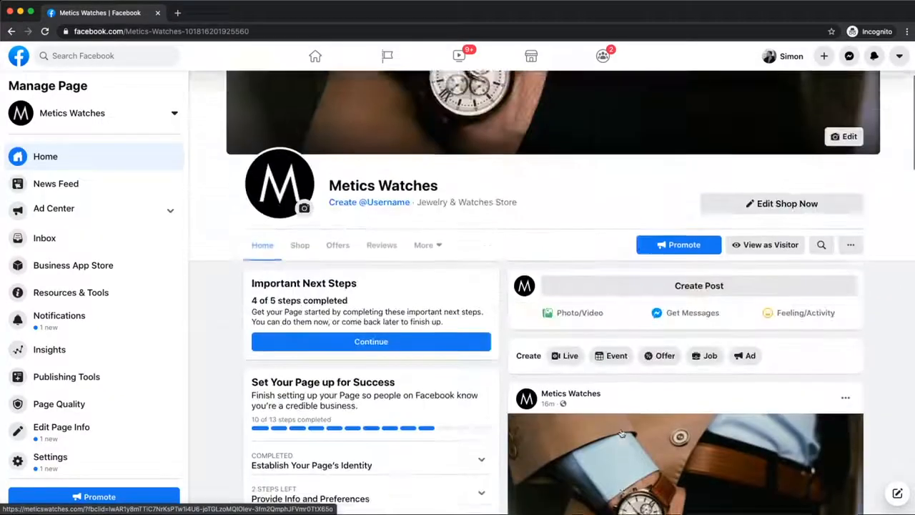
{"action": "scroll", "coordinate": [622, 434], "scroll_direction": "up", "scroll_amount": 2}
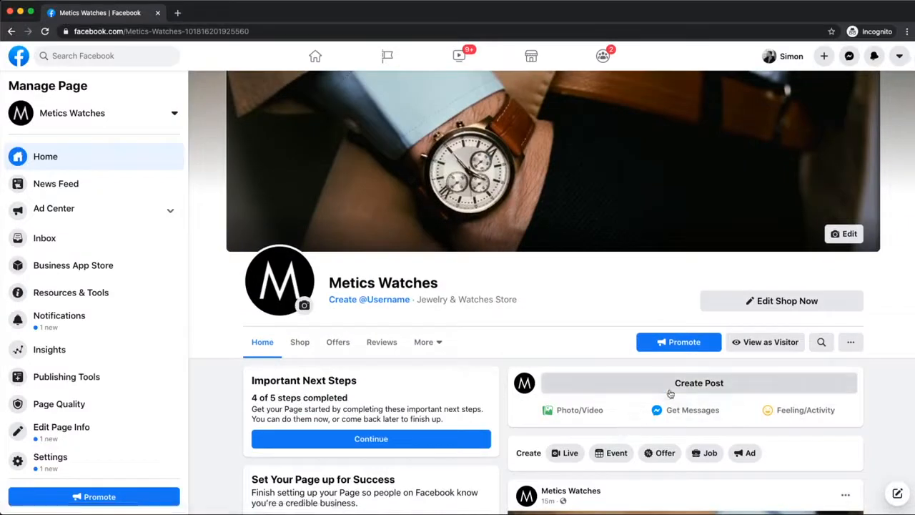
{"action": "left_click", "coordinate": [679, 385]}
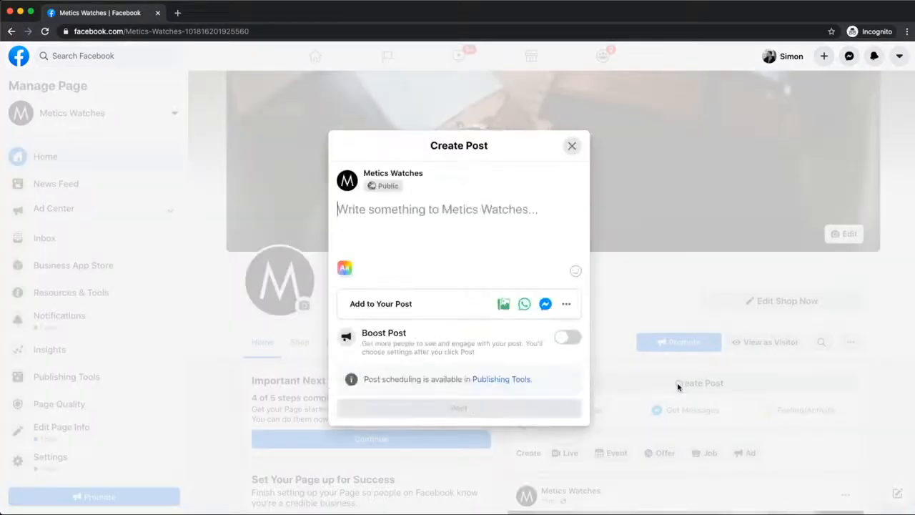